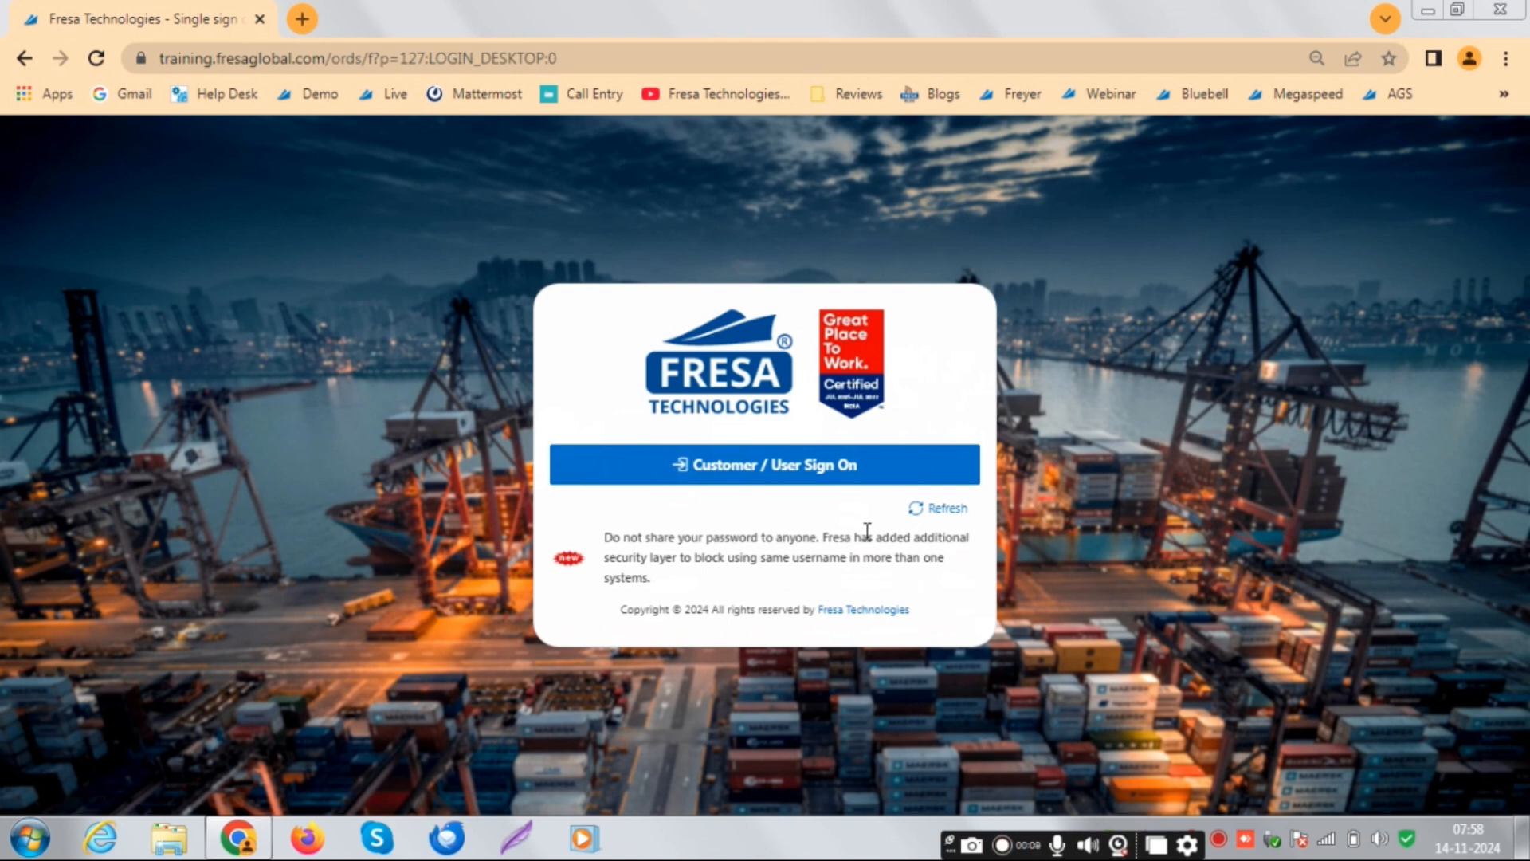
Sign on as a customer/user to the company FRESA DEMO PVT. LTD ( IN ) with CHENNAI as the initial branch
left_click(849, 476)
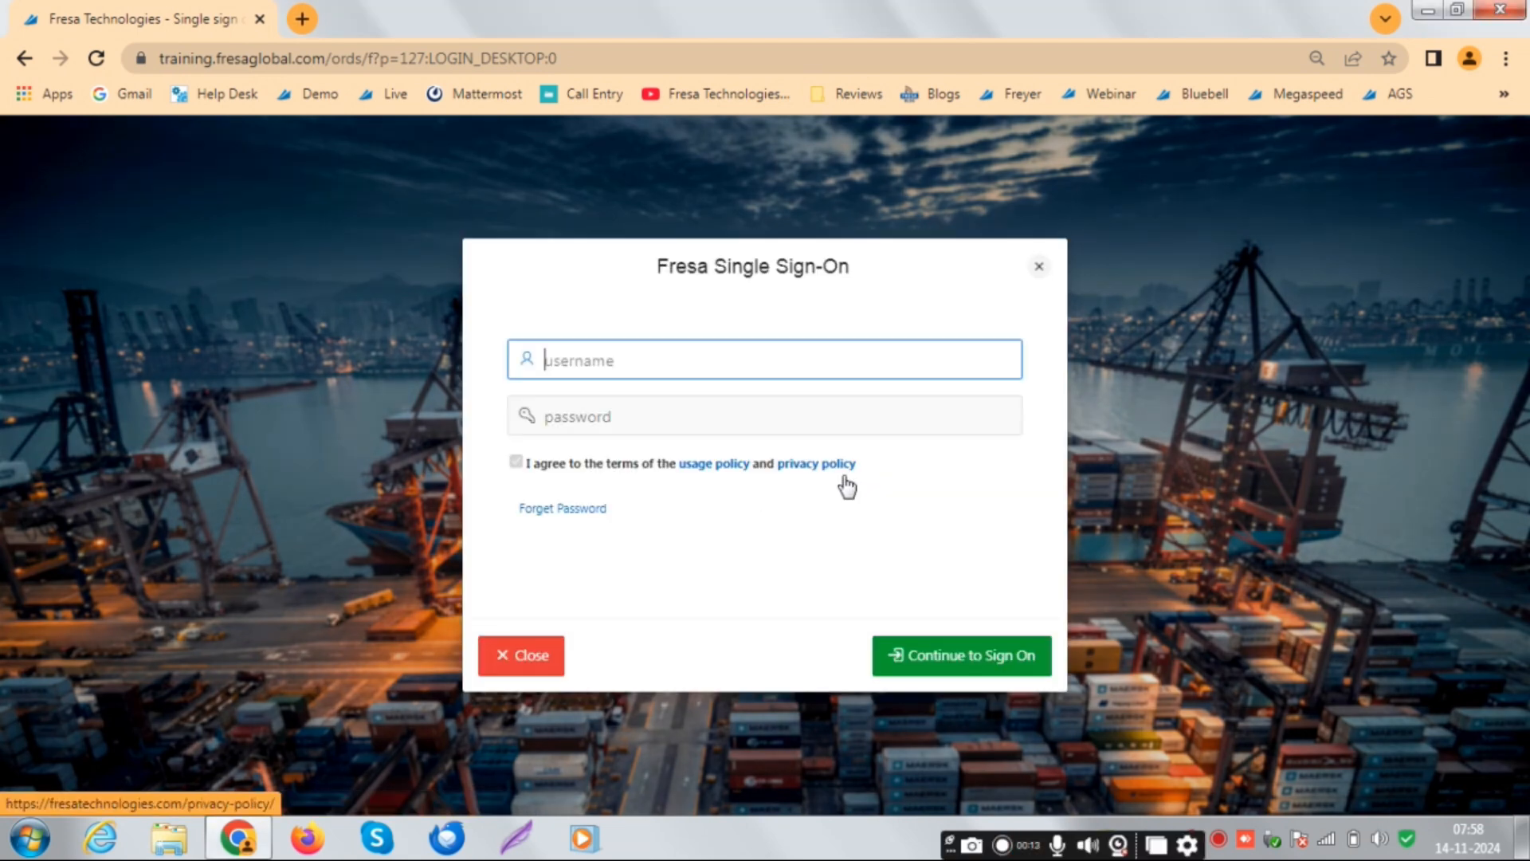
left_click(967, 668)
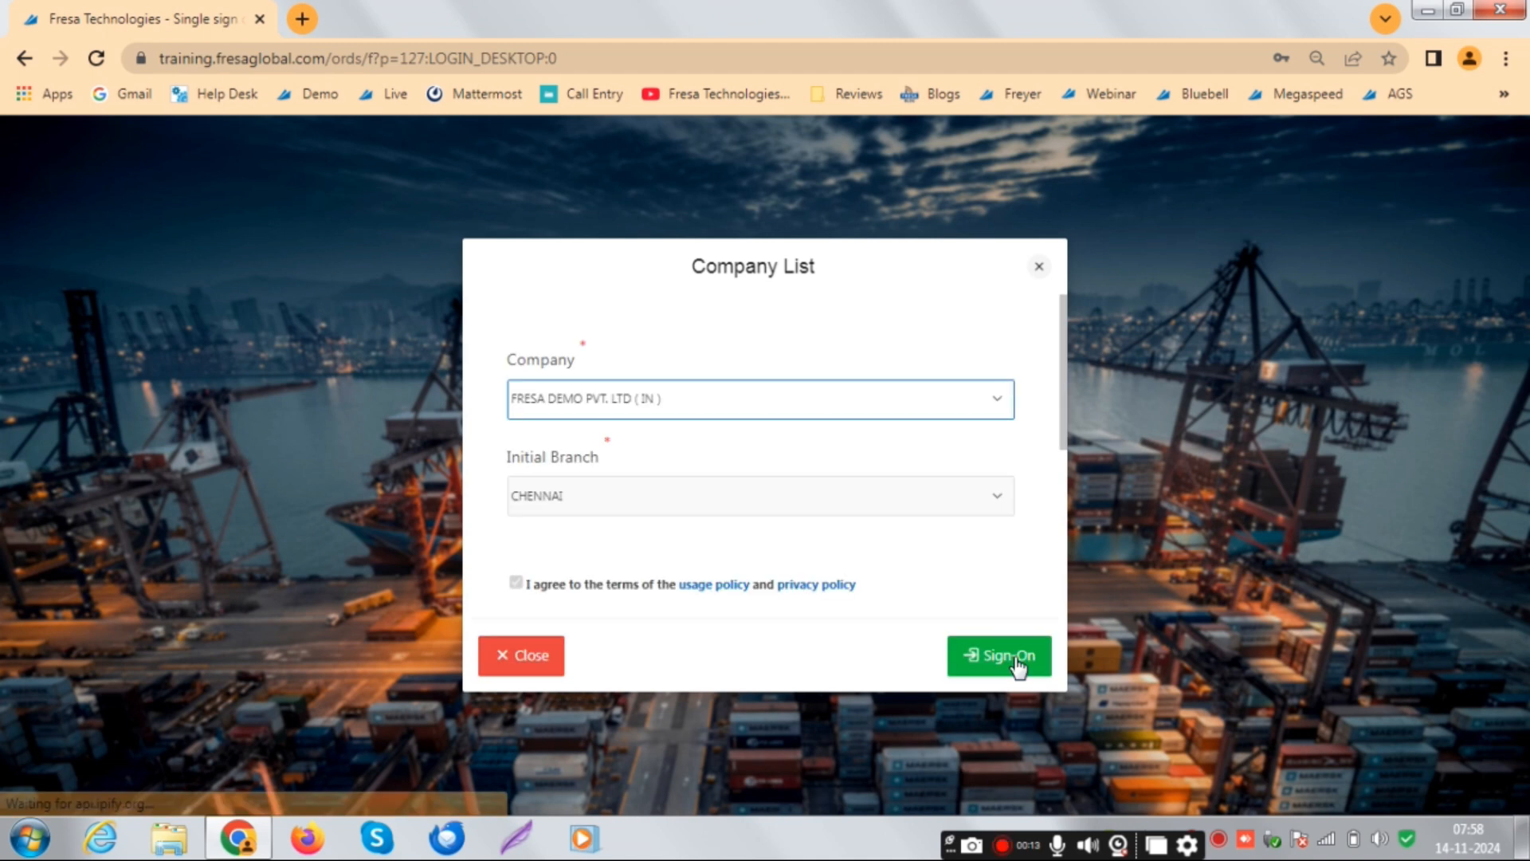
left_click(1017, 663)
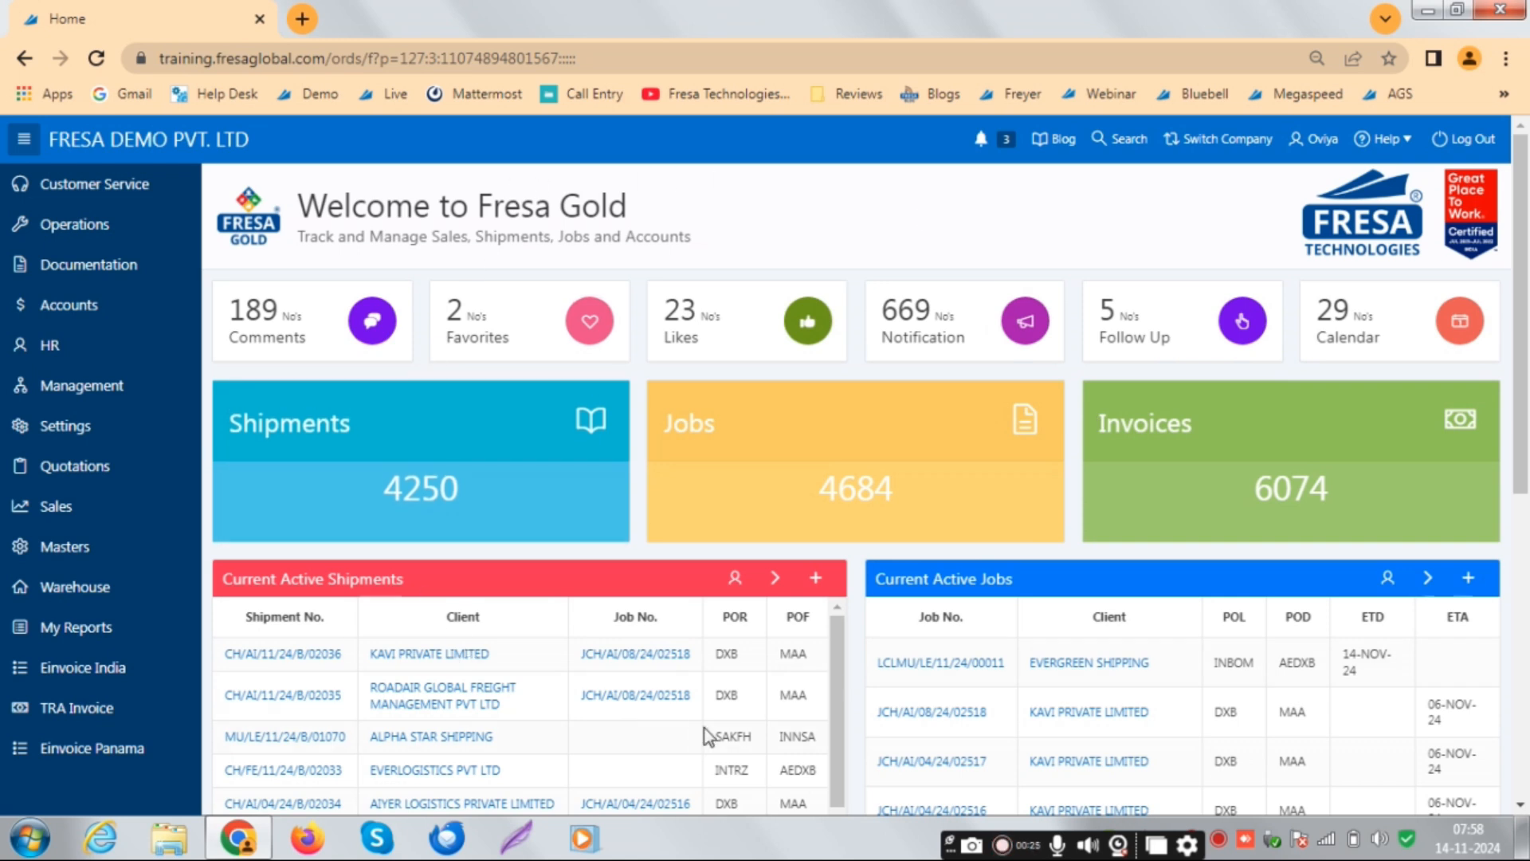
Open the EVERGREEN SHIPPING job from the current active jobs and display its Costing section
left_click(979, 674)
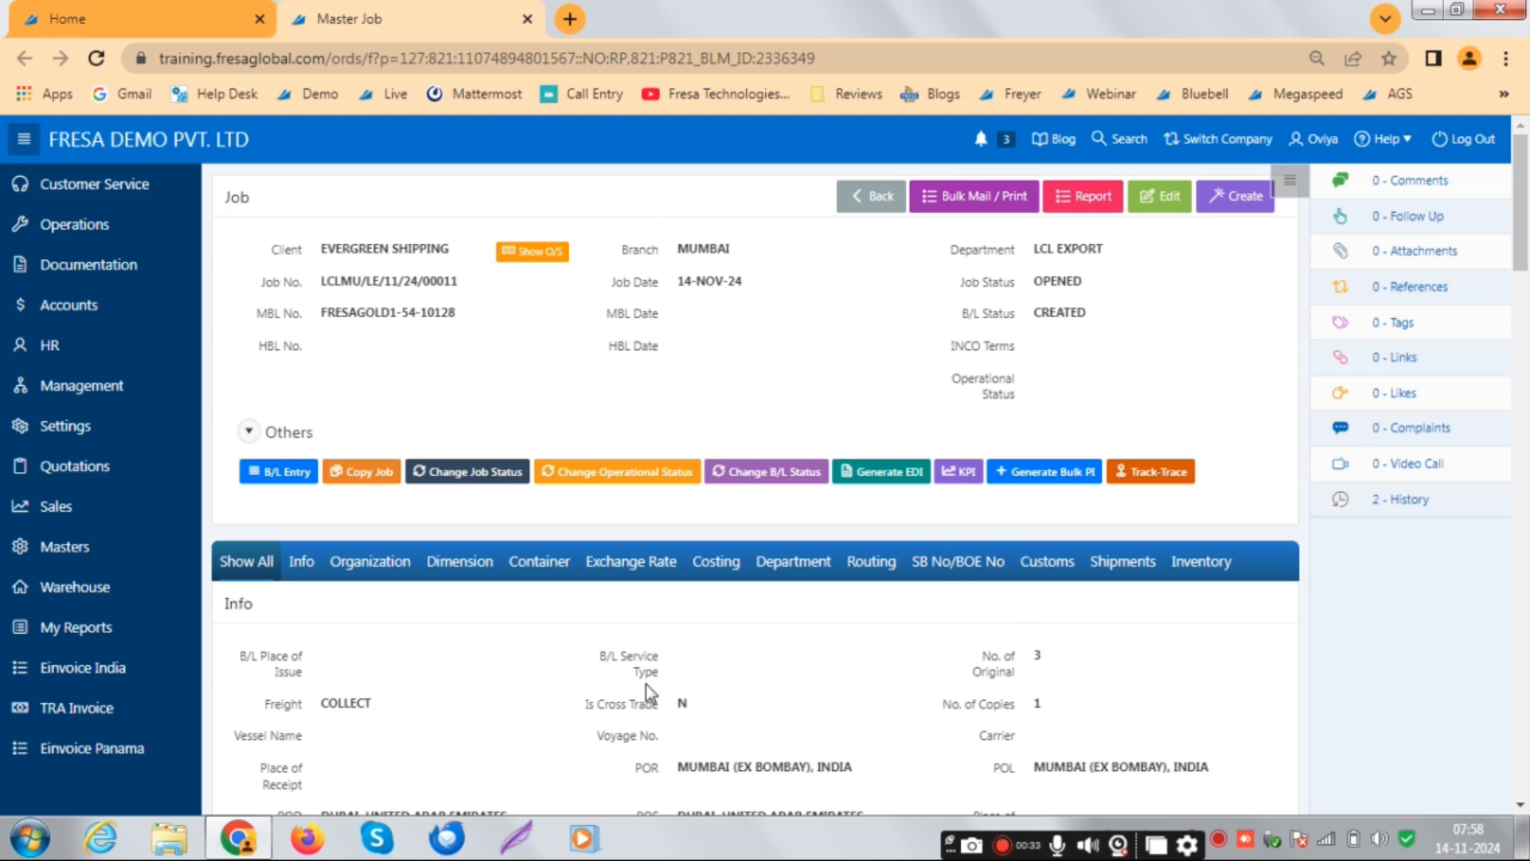
left_click(732, 563)
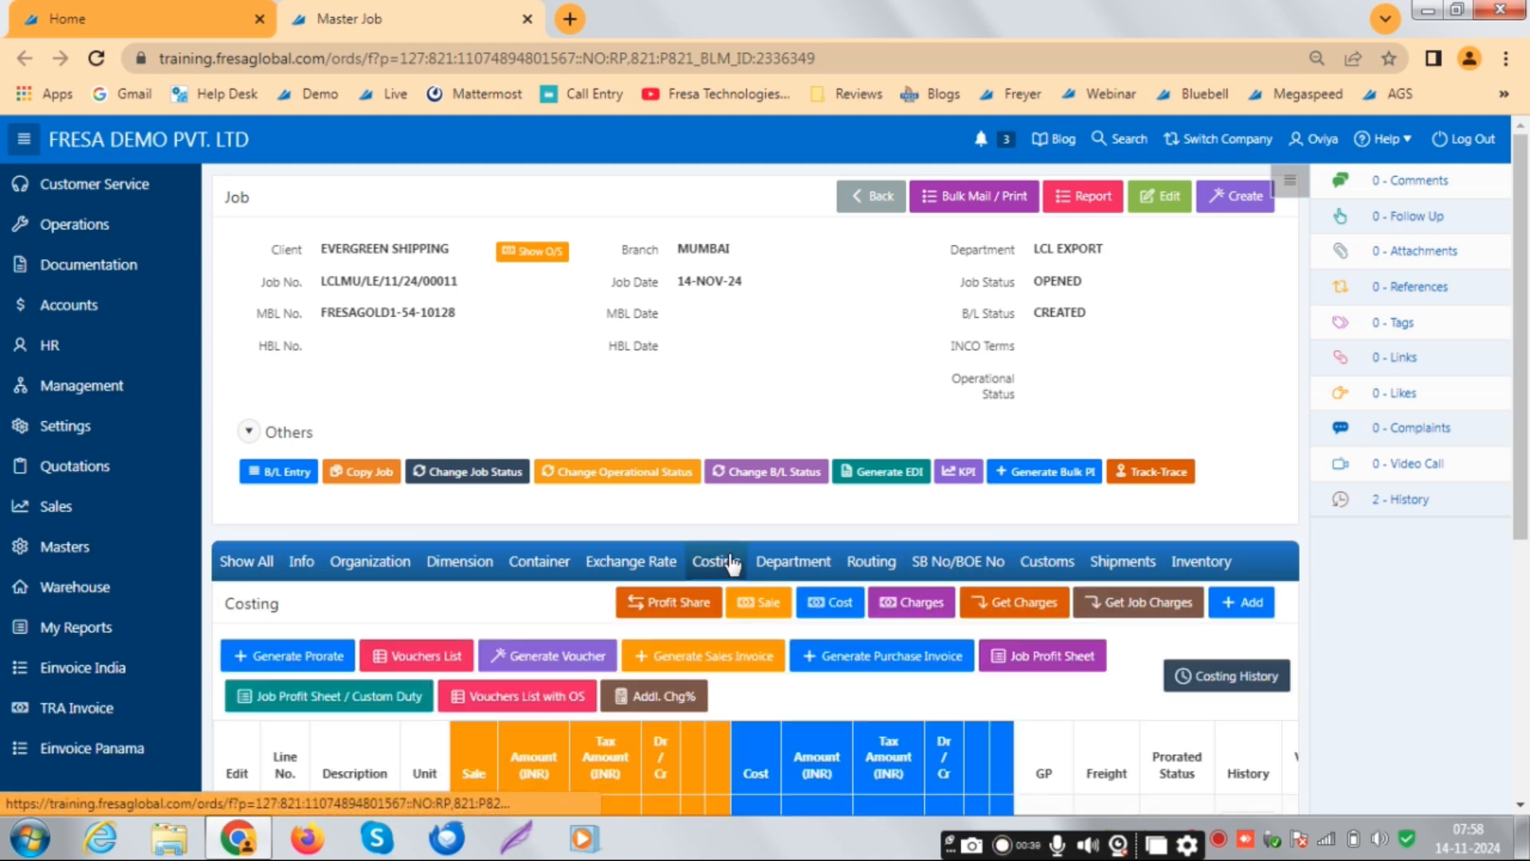
scroll(728, 566, "down", 1)
scroll(728, 566, "down", 1)
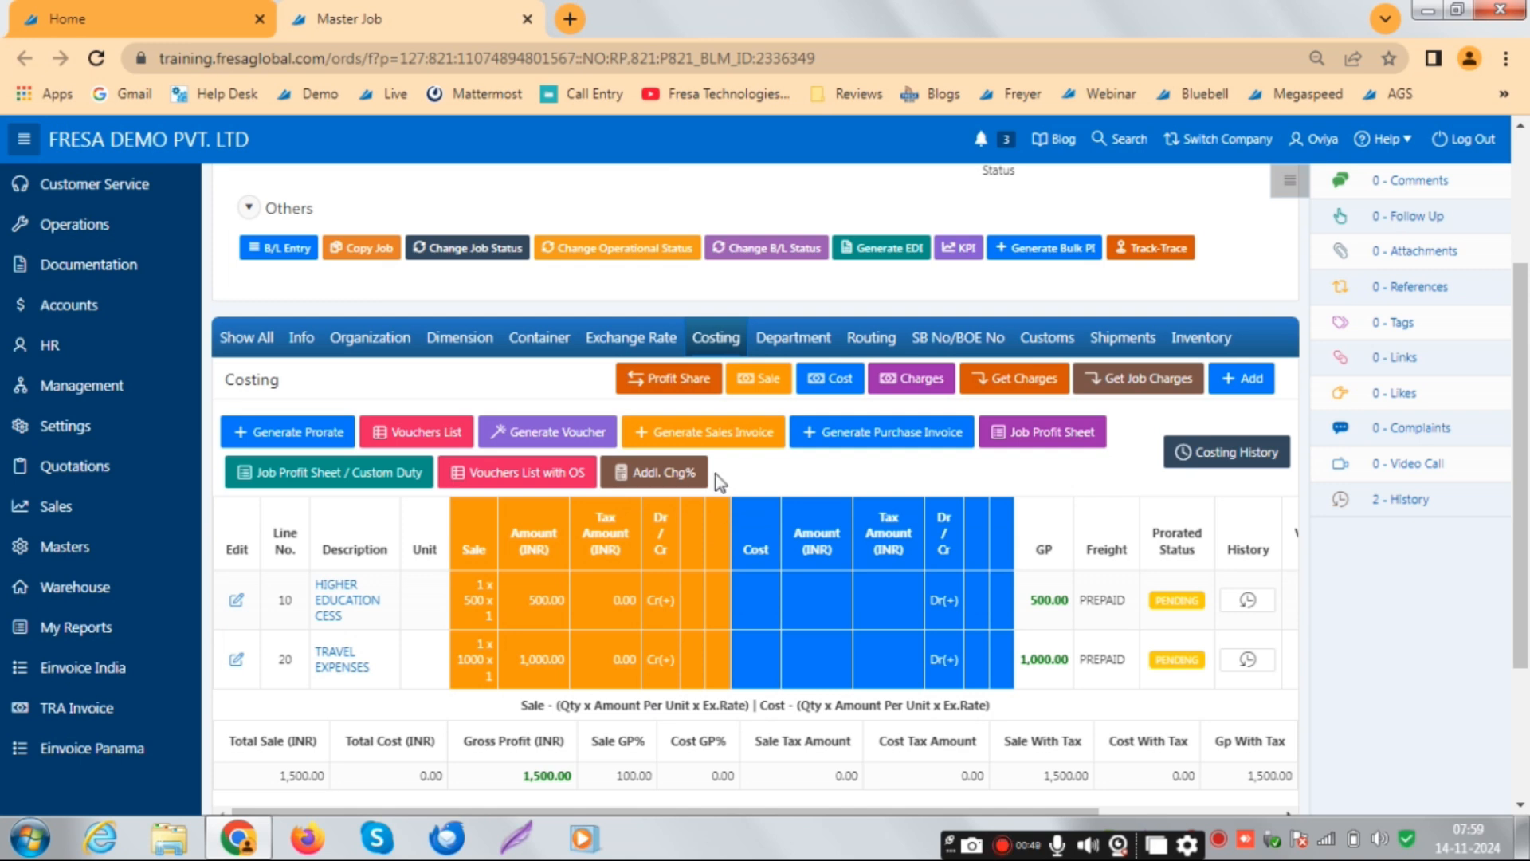
Check the organization and sale entries in the job's Generate Sales Invoice form, and close it without saving
left_click(716, 433)
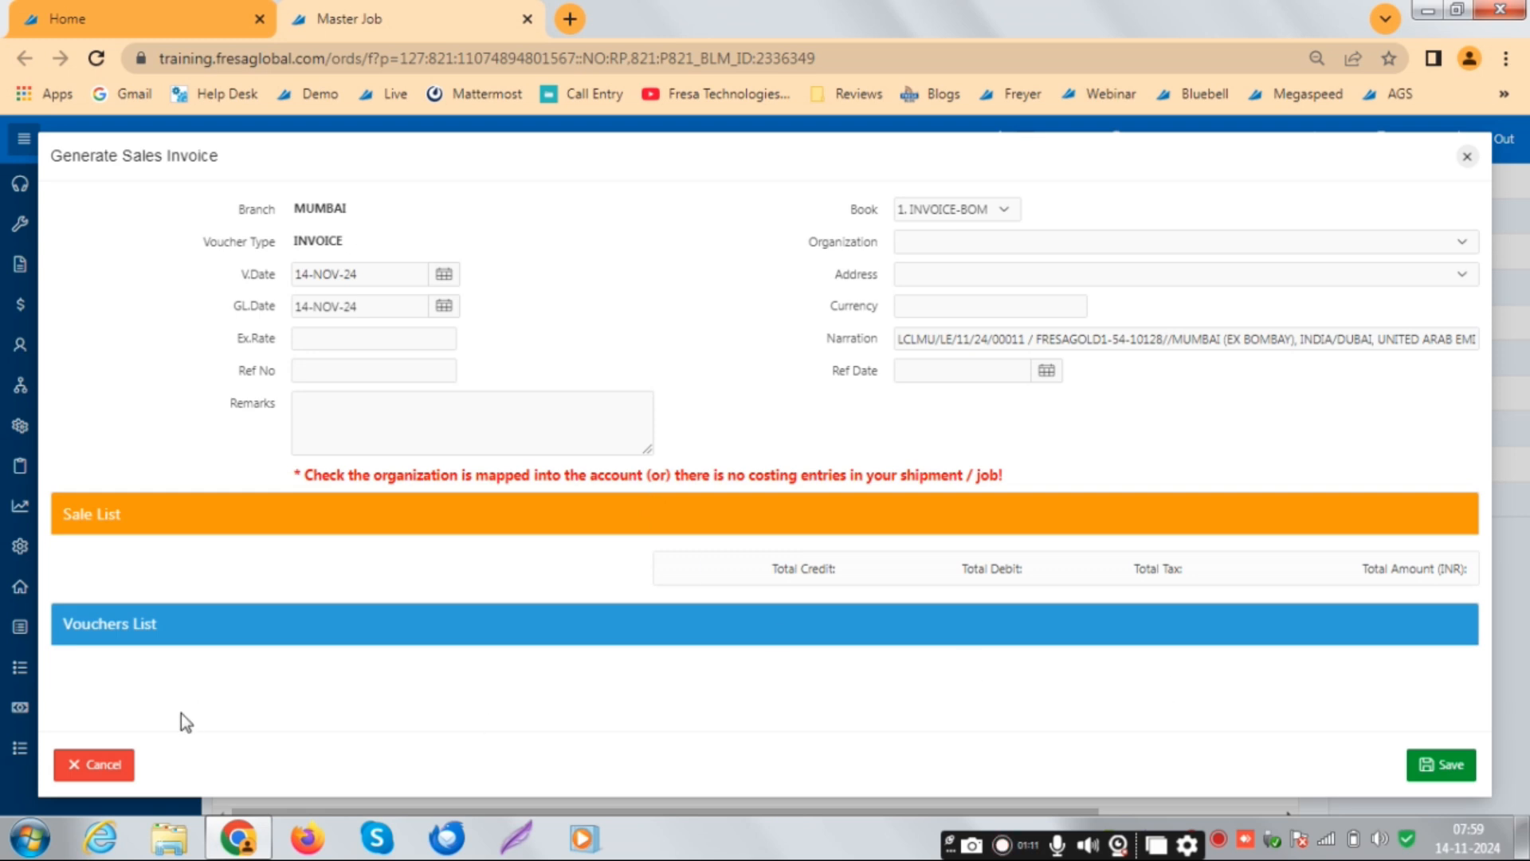
left_click(109, 767)
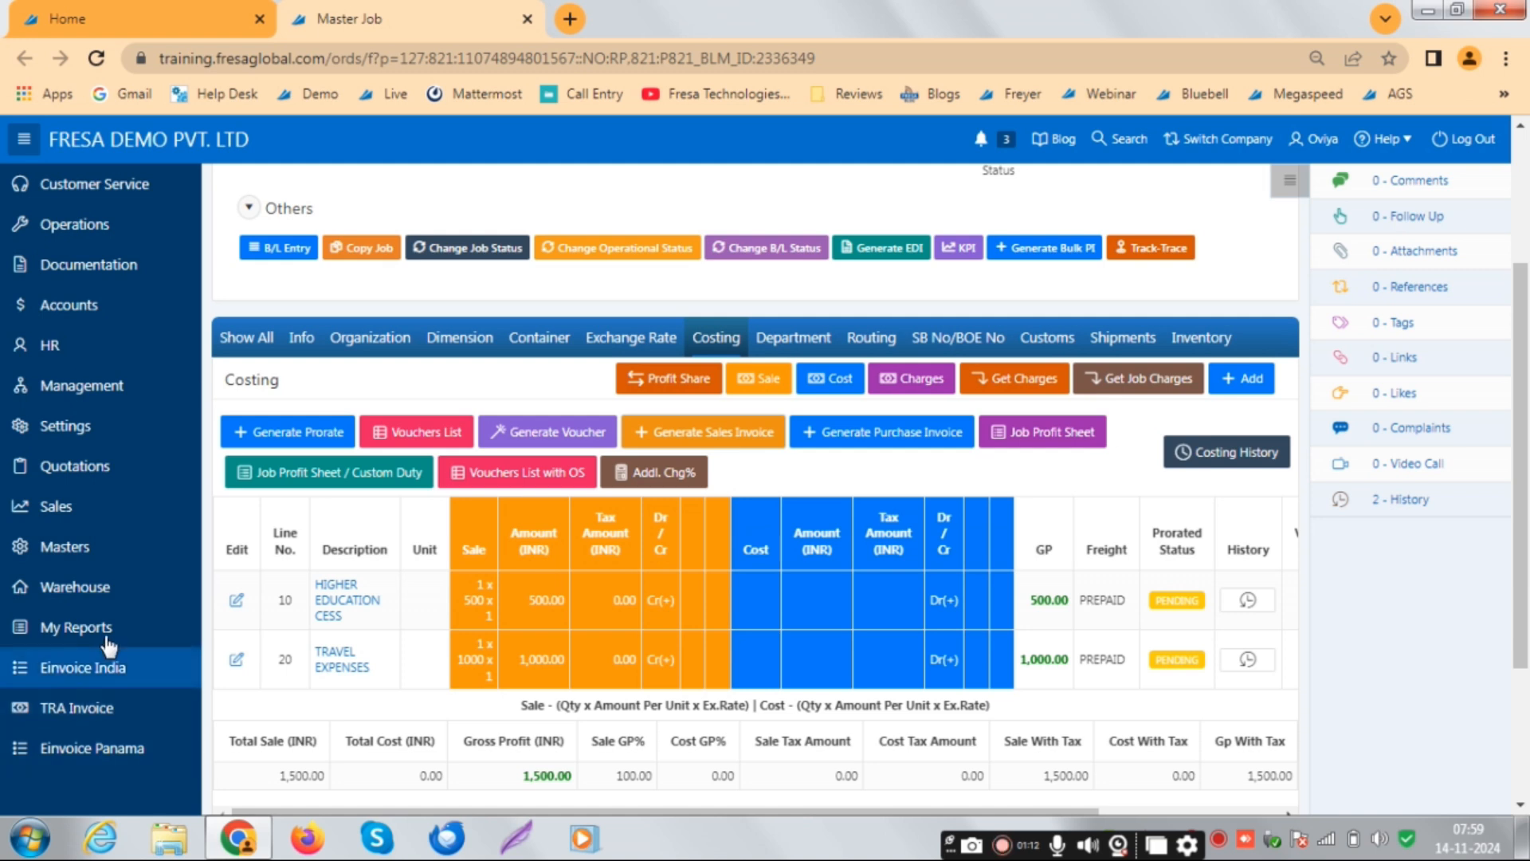
Open the Masters list in a new browser tab and go to its Organization master
right_click(69, 556)
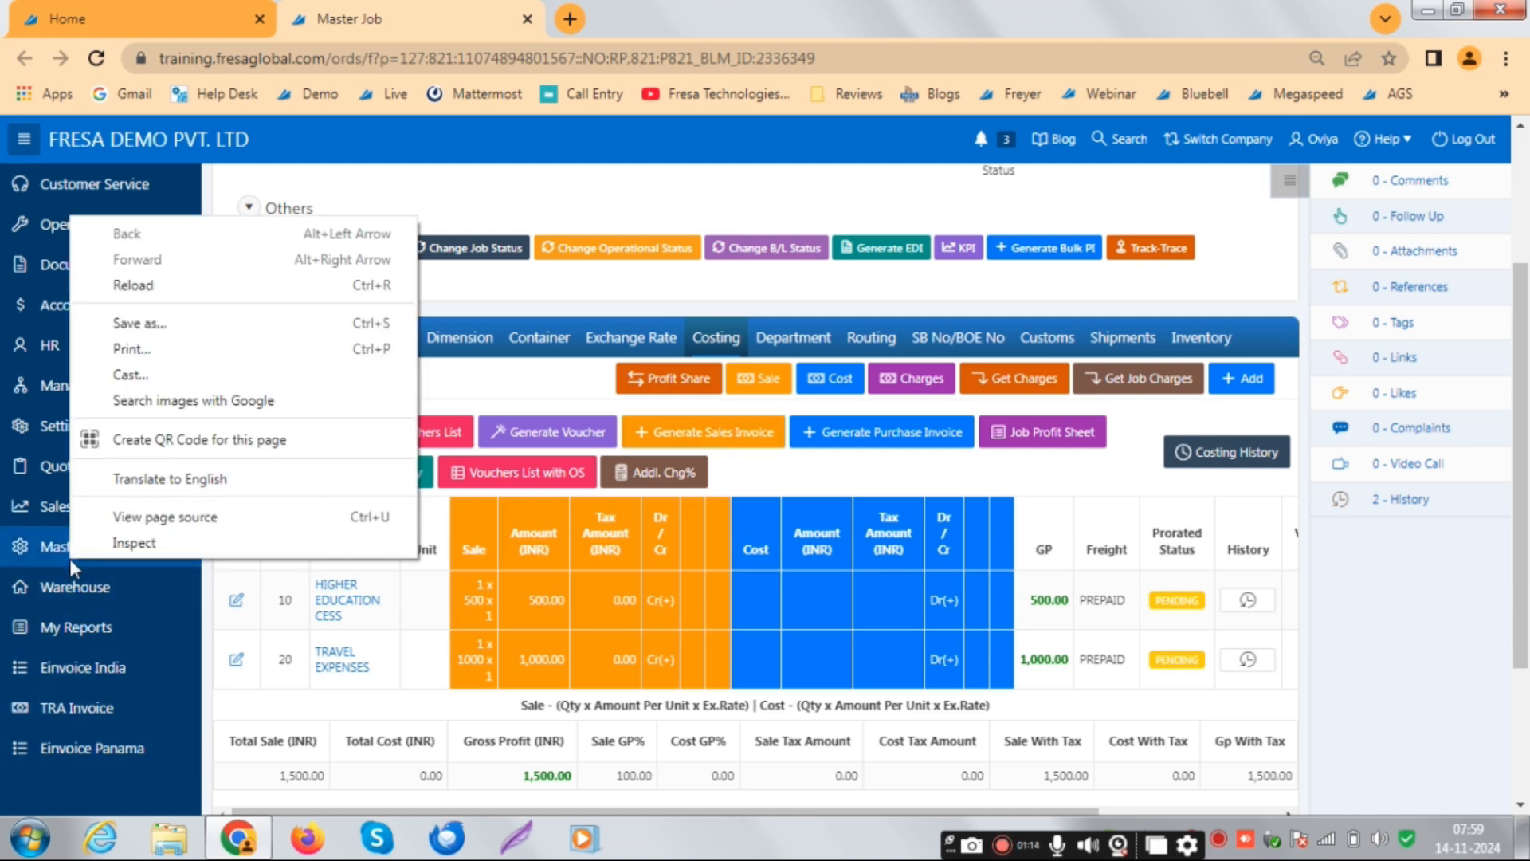
right_click(69, 556)
left_click(97, 562)
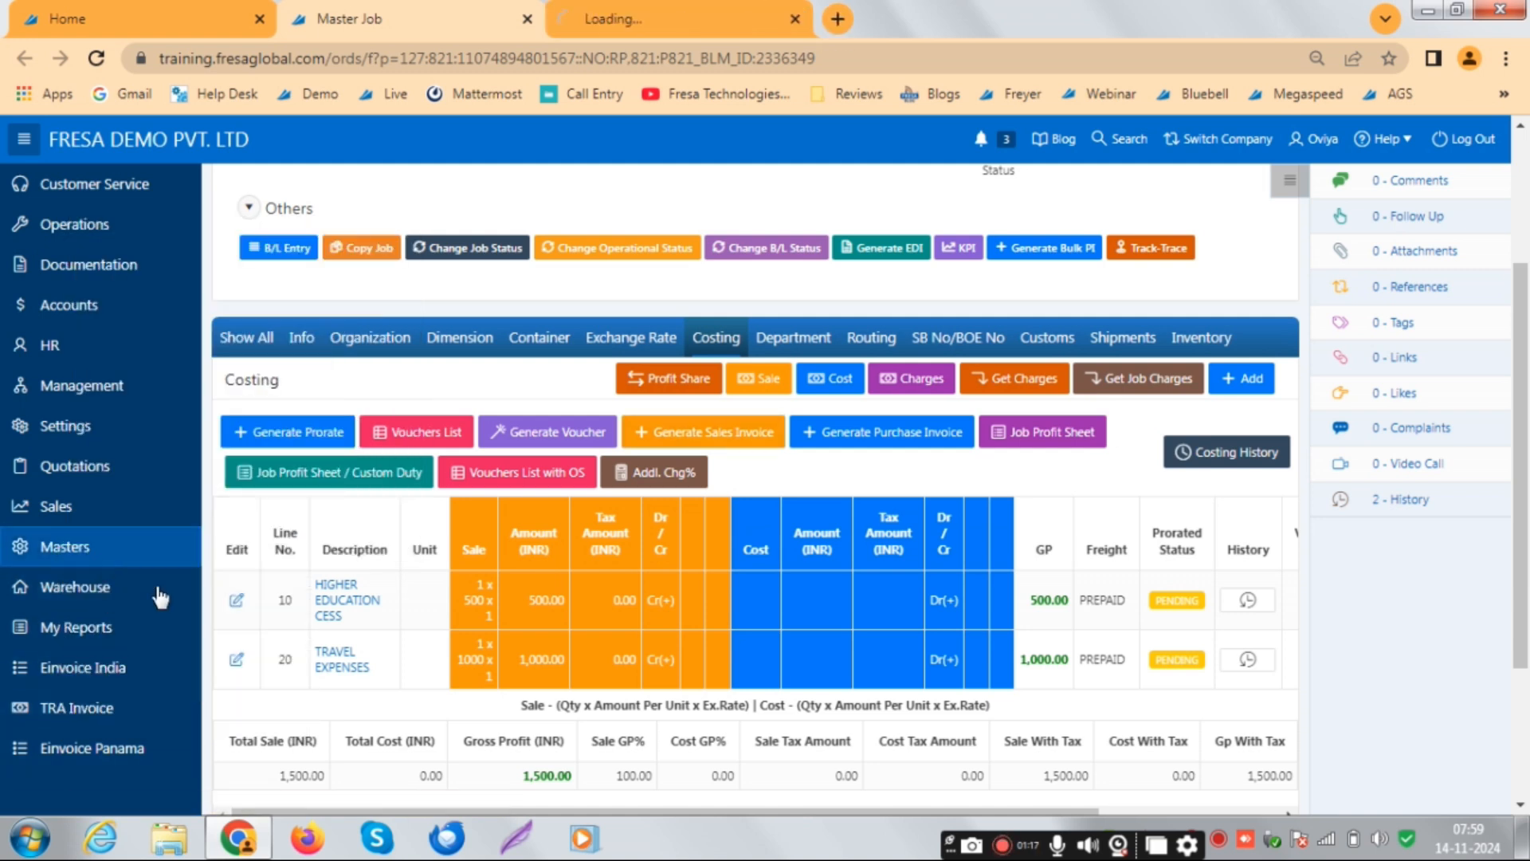
left_click(646, 4)
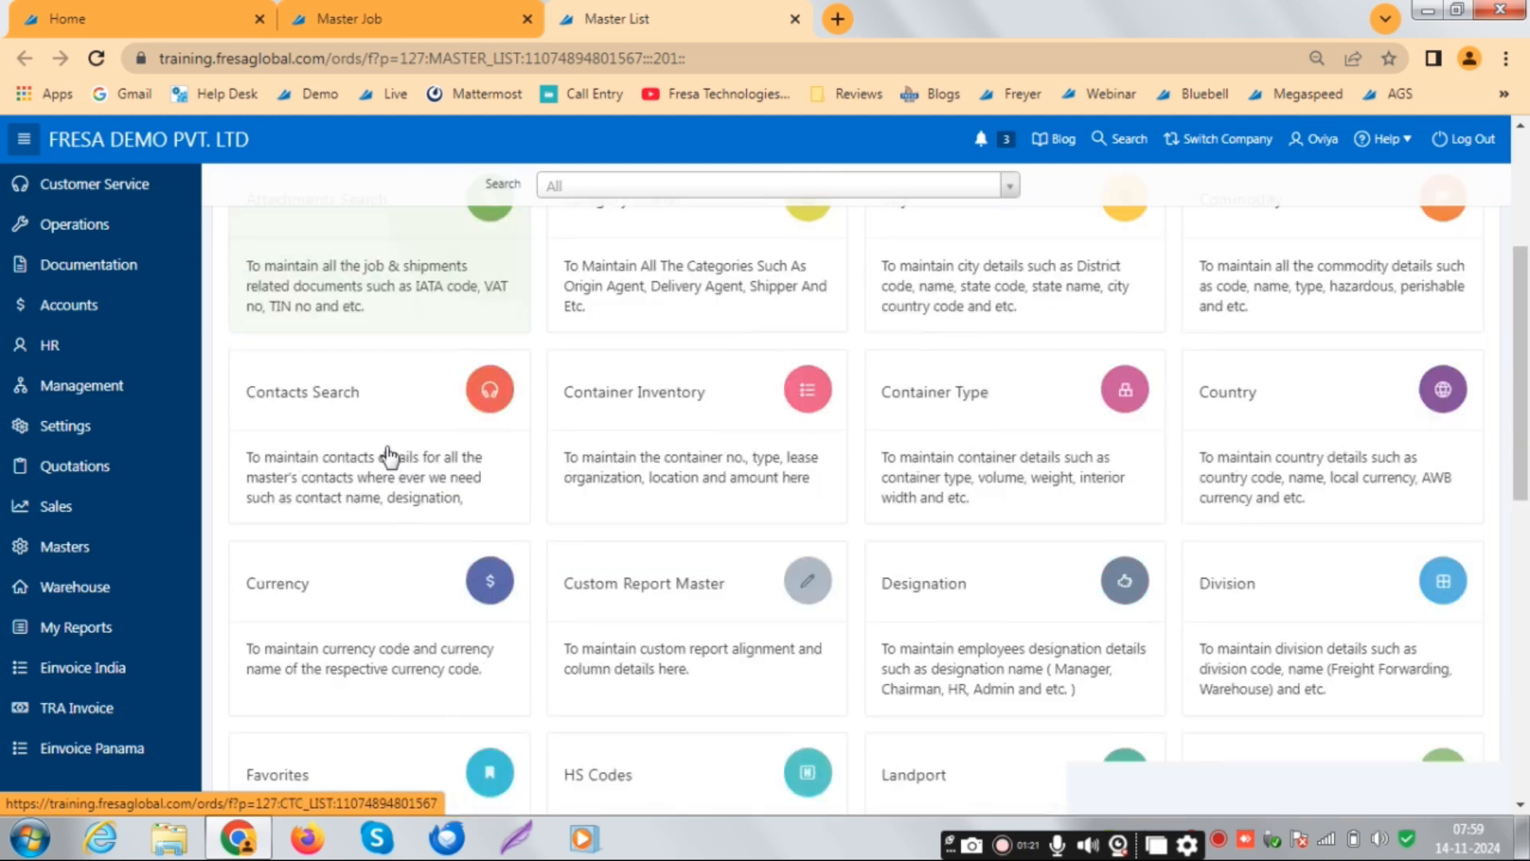
scroll(387, 459, "down", 5)
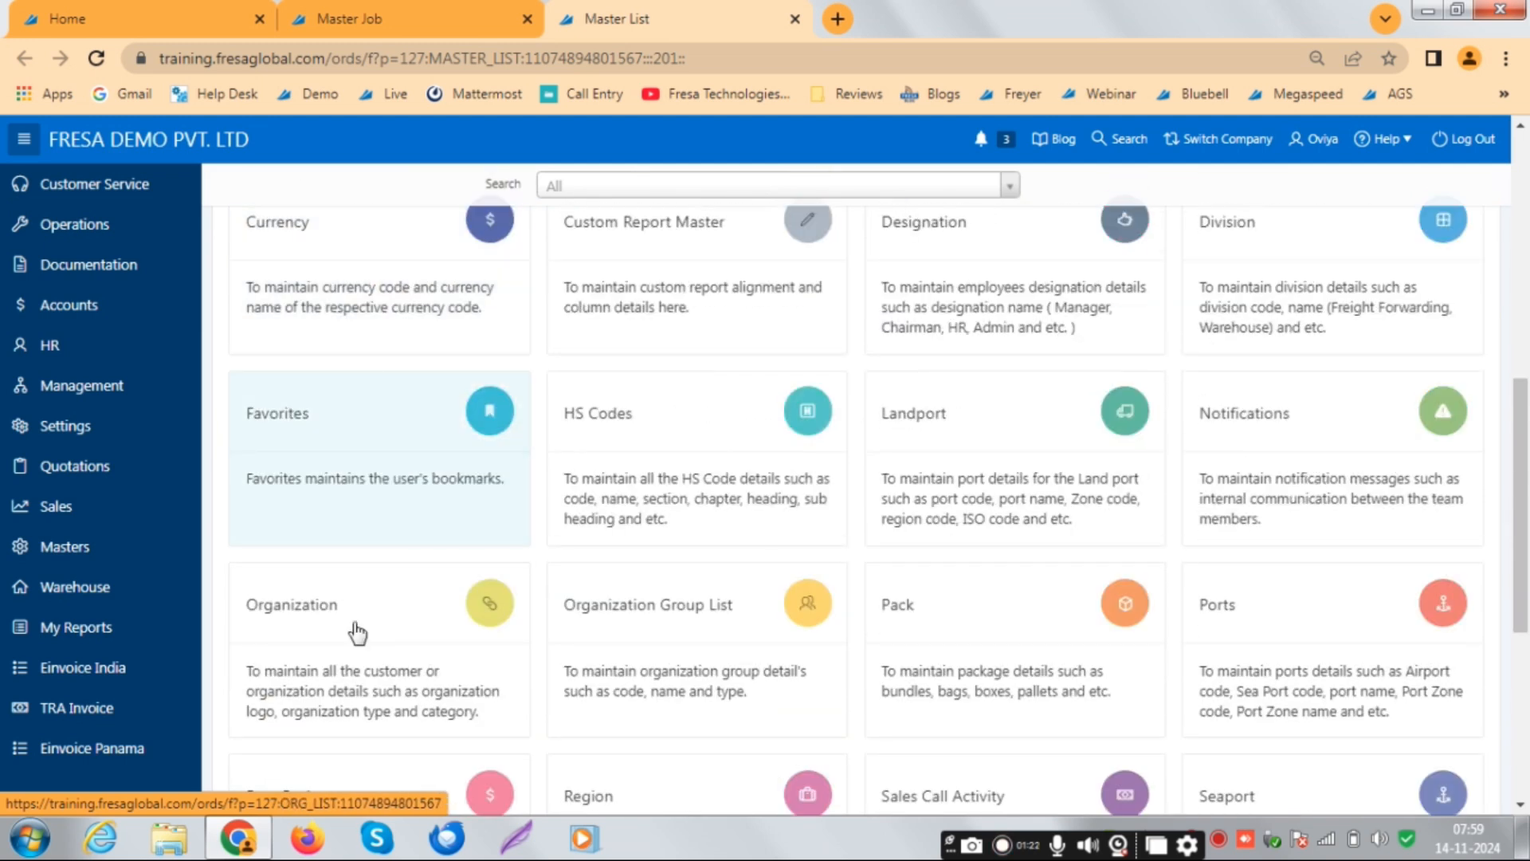
left_click(353, 652)
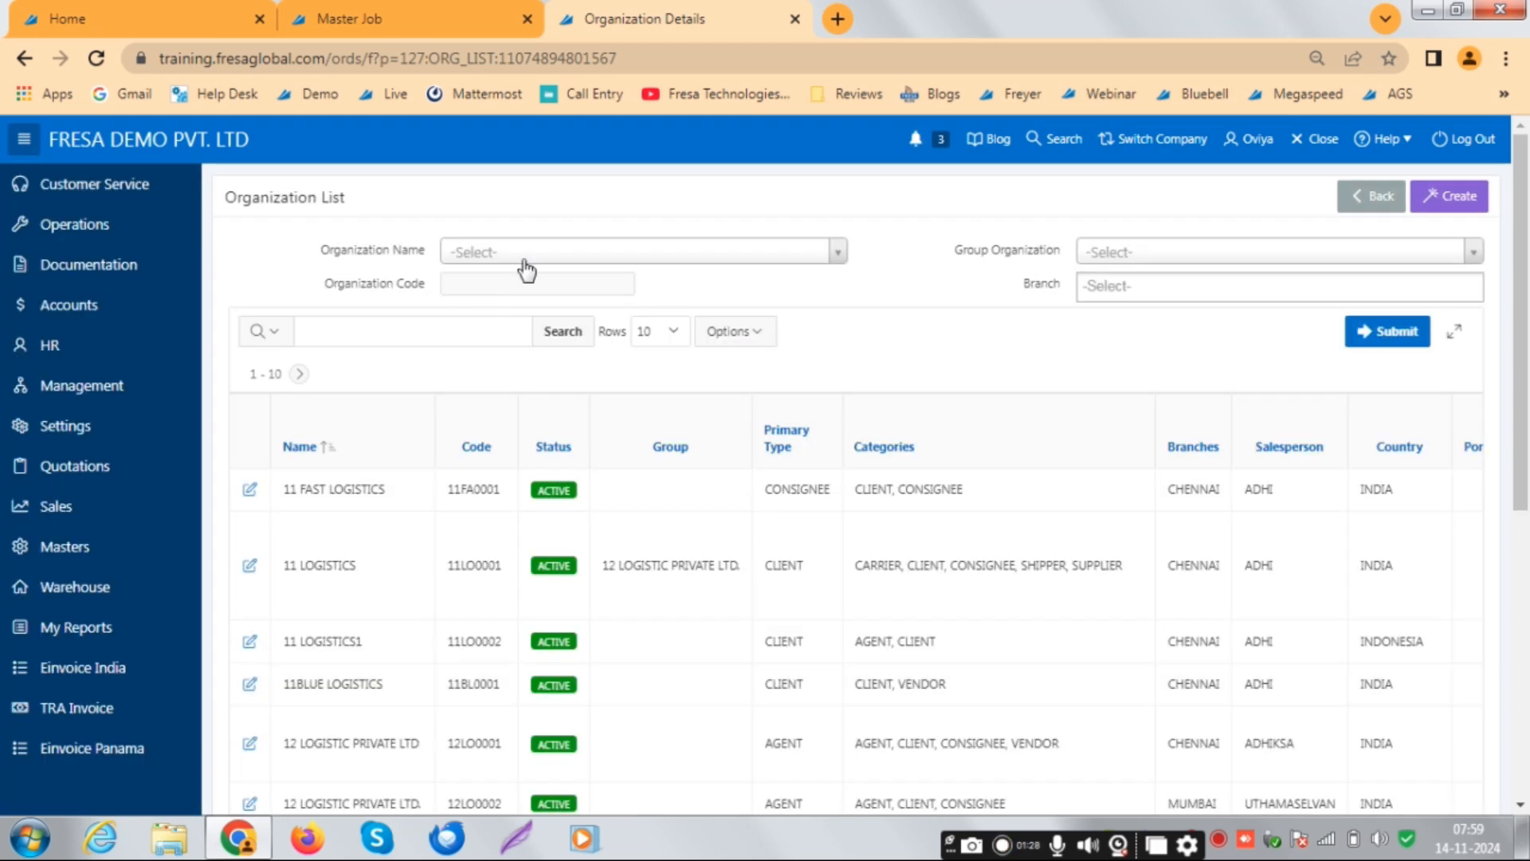
Filter the organization list by EVER0008 - EVERGREEN SHIPPING and open that organization's details
left_click(523, 260)
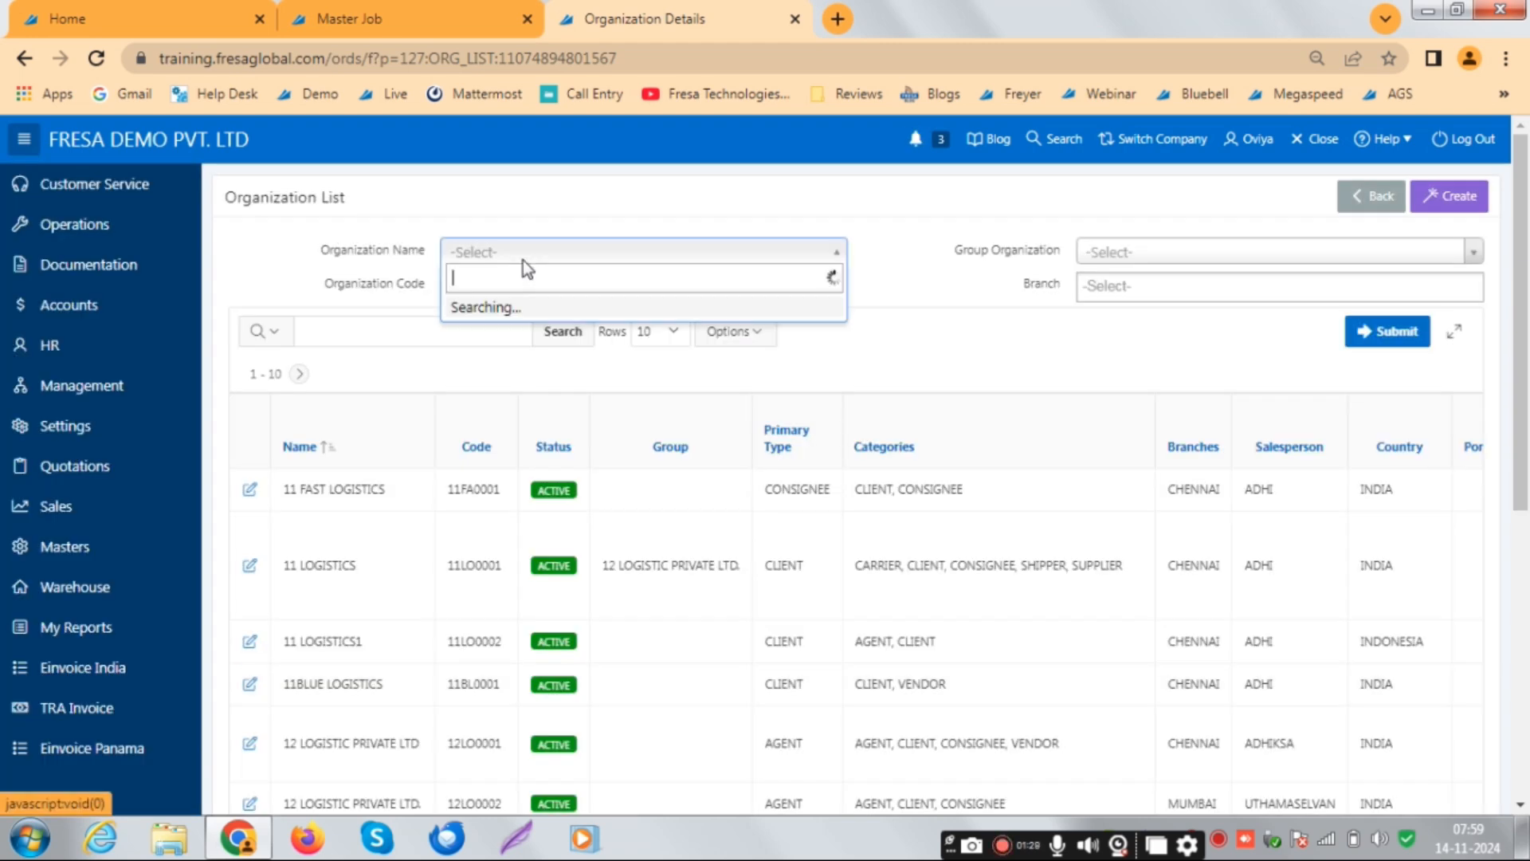
type("ever")
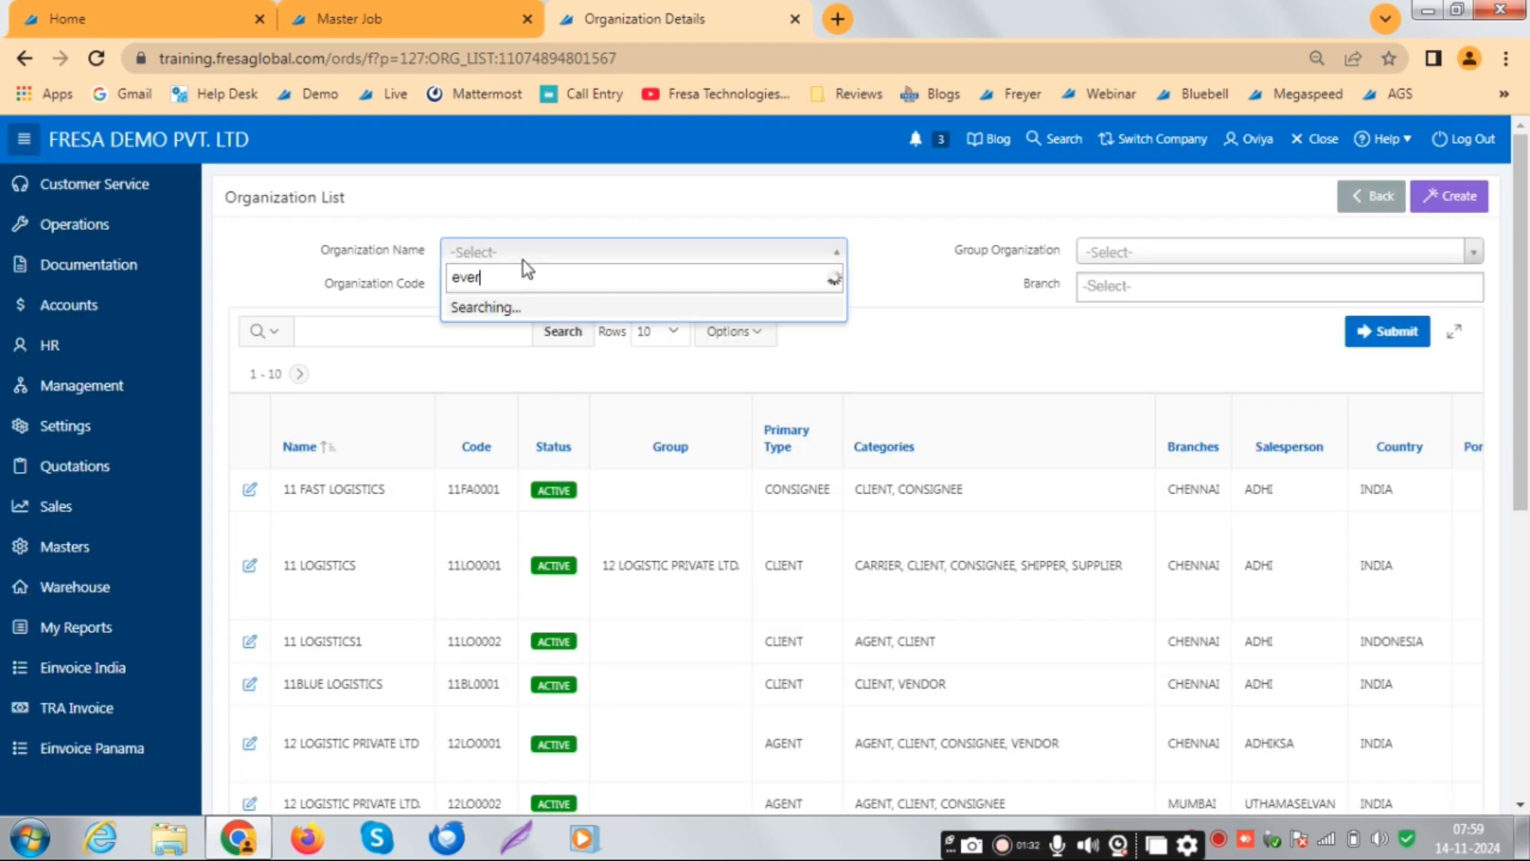
type("gre")
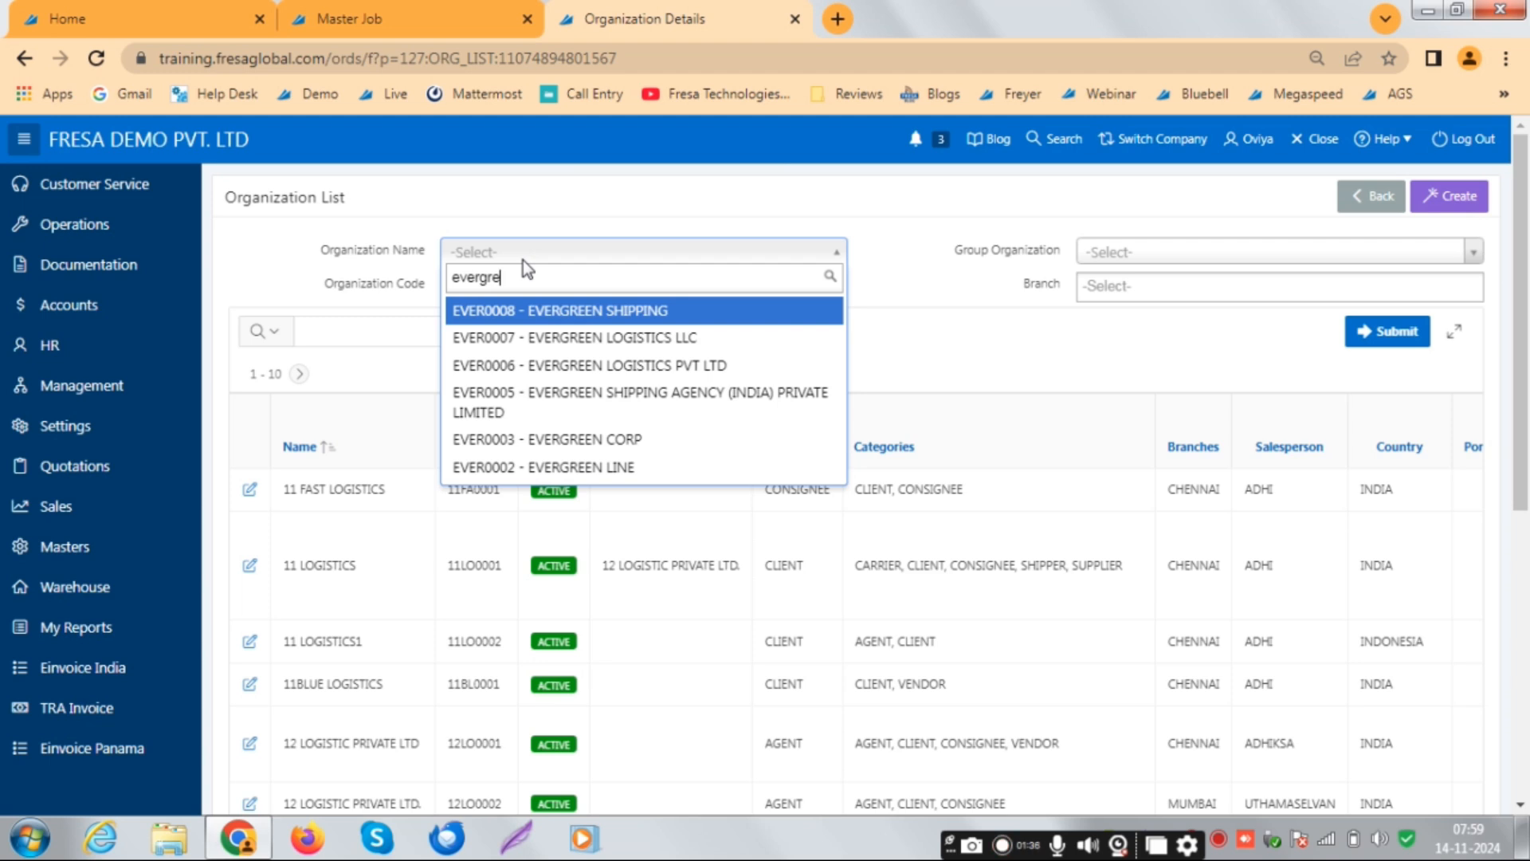
left_click(547, 314)
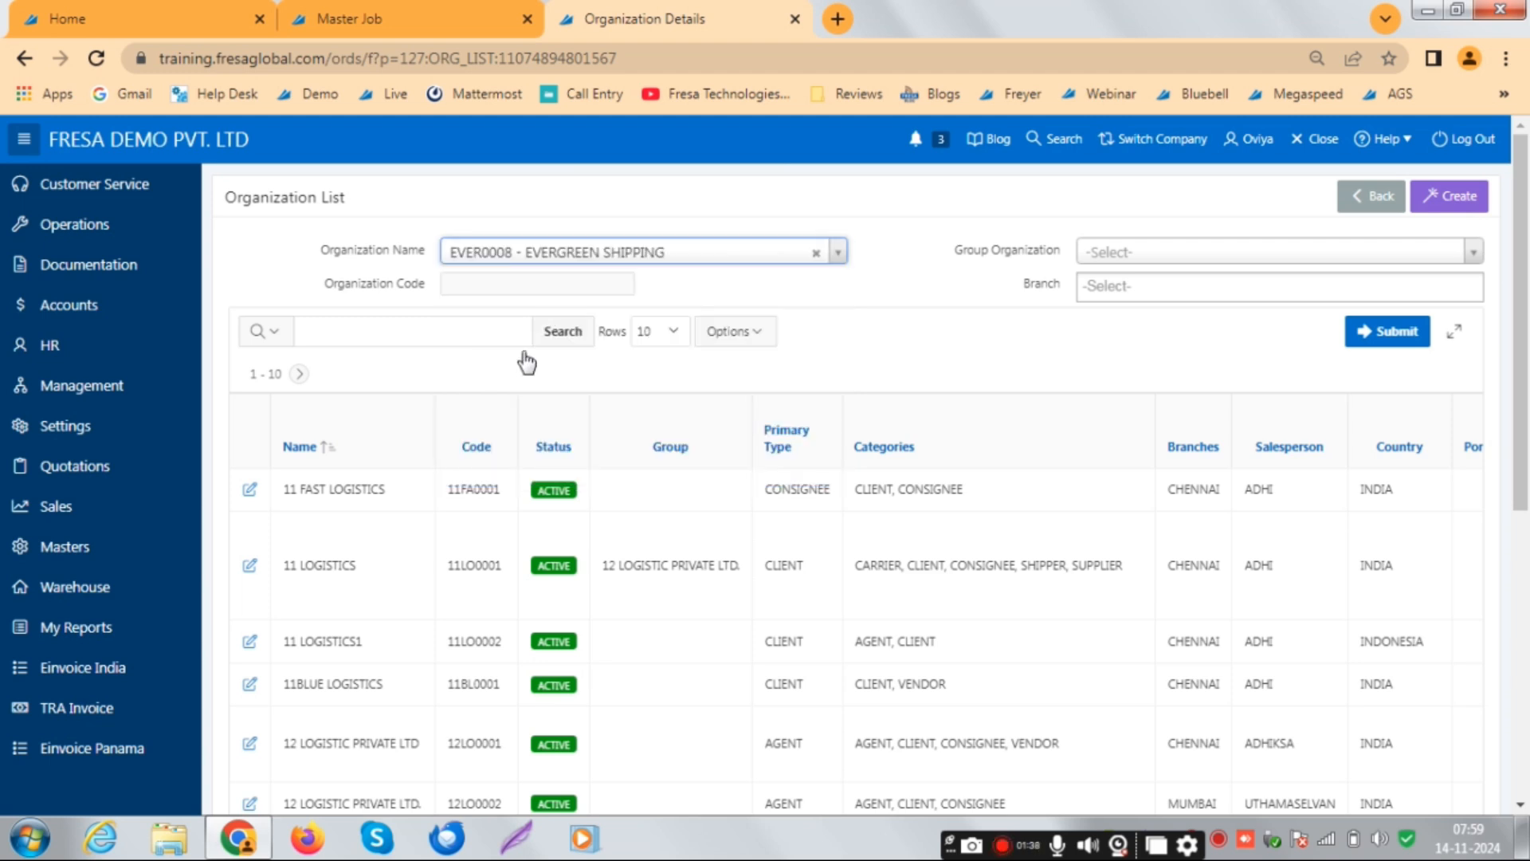
left_click(1386, 331)
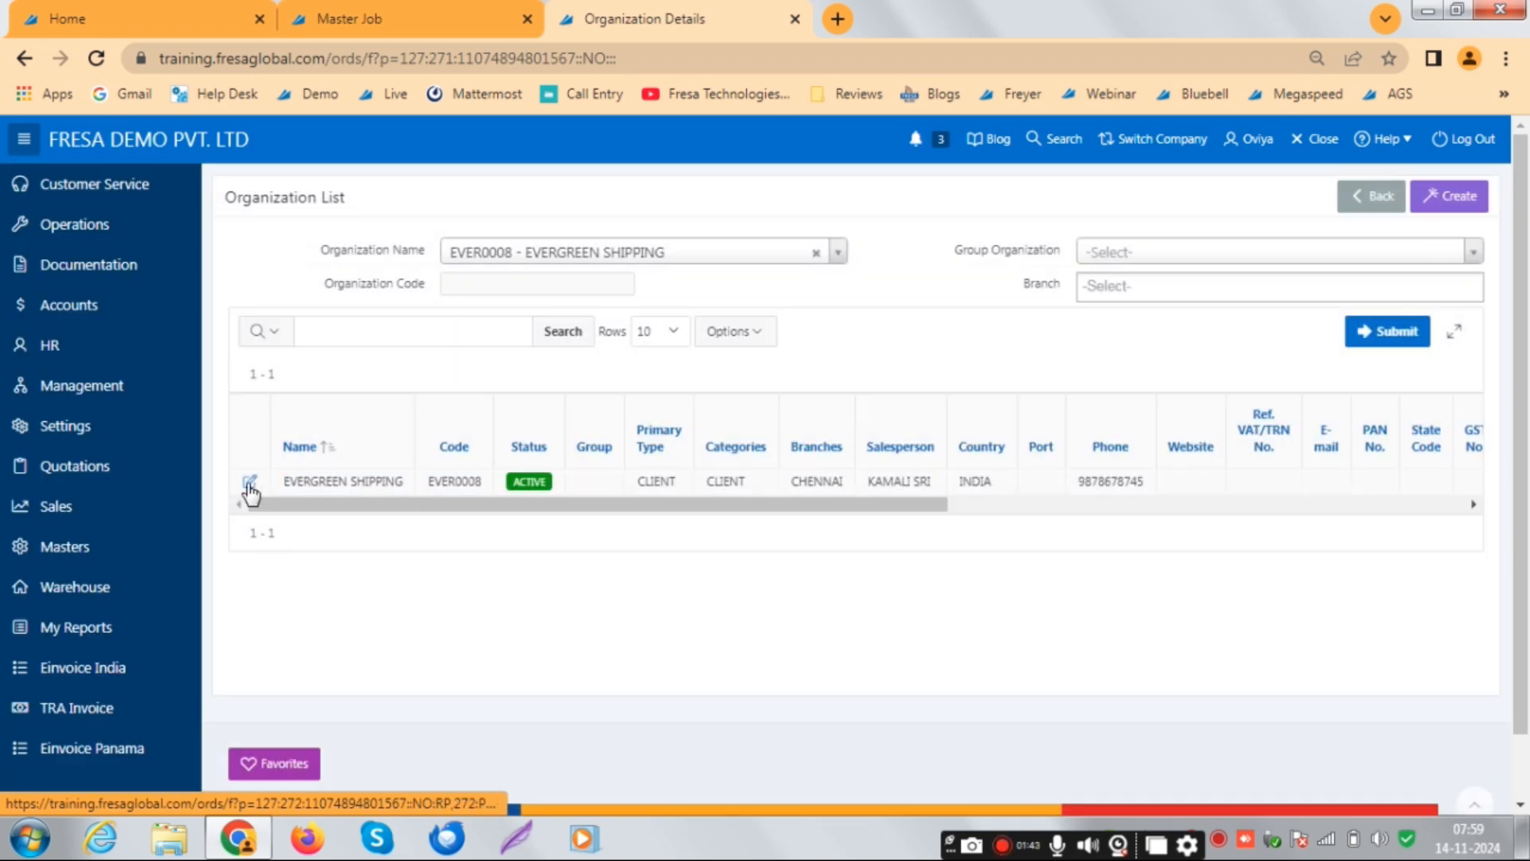
left_click(249, 483)
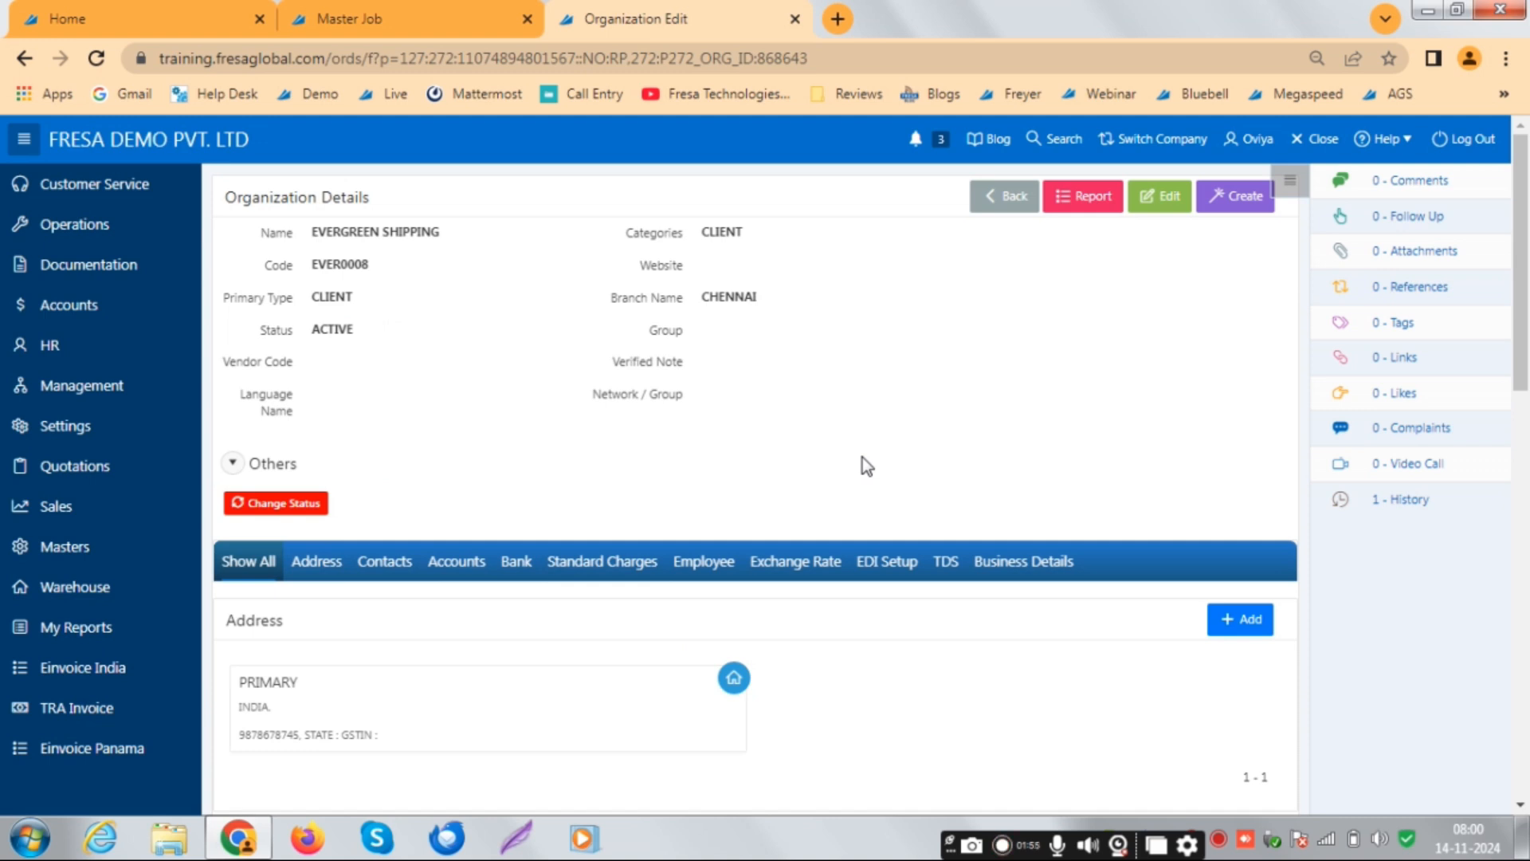
Add and save an account for the organization's CHENNAI branch with COA name 1223-SUNDRY DEBTOR-RECEIVABLES and currency INR - INDIAN RUPEE
left_click(480, 570)
scroll(575, 463, "down", 1)
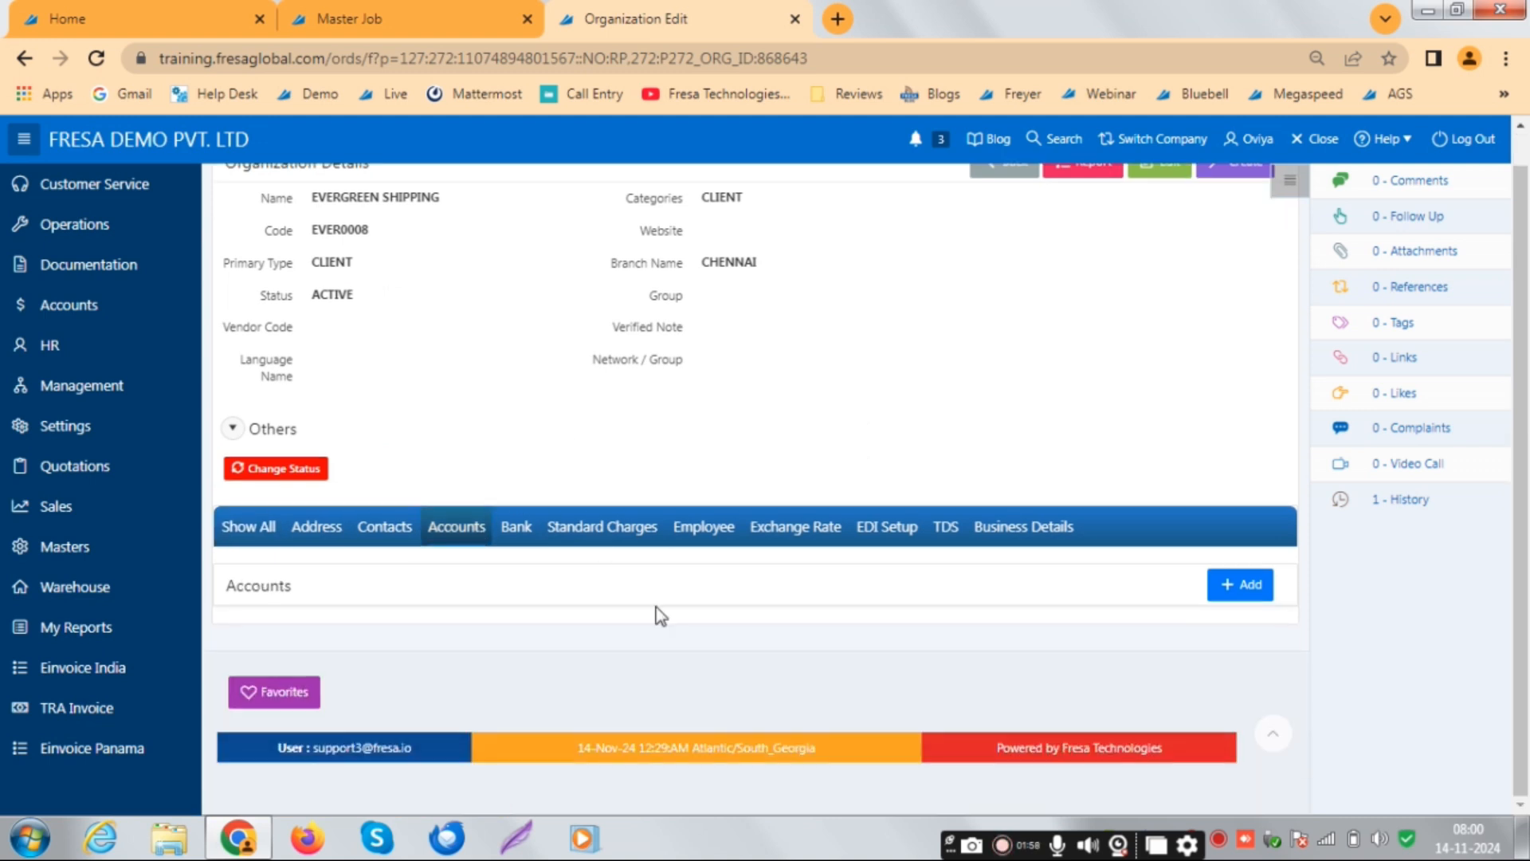
left_click(1250, 585)
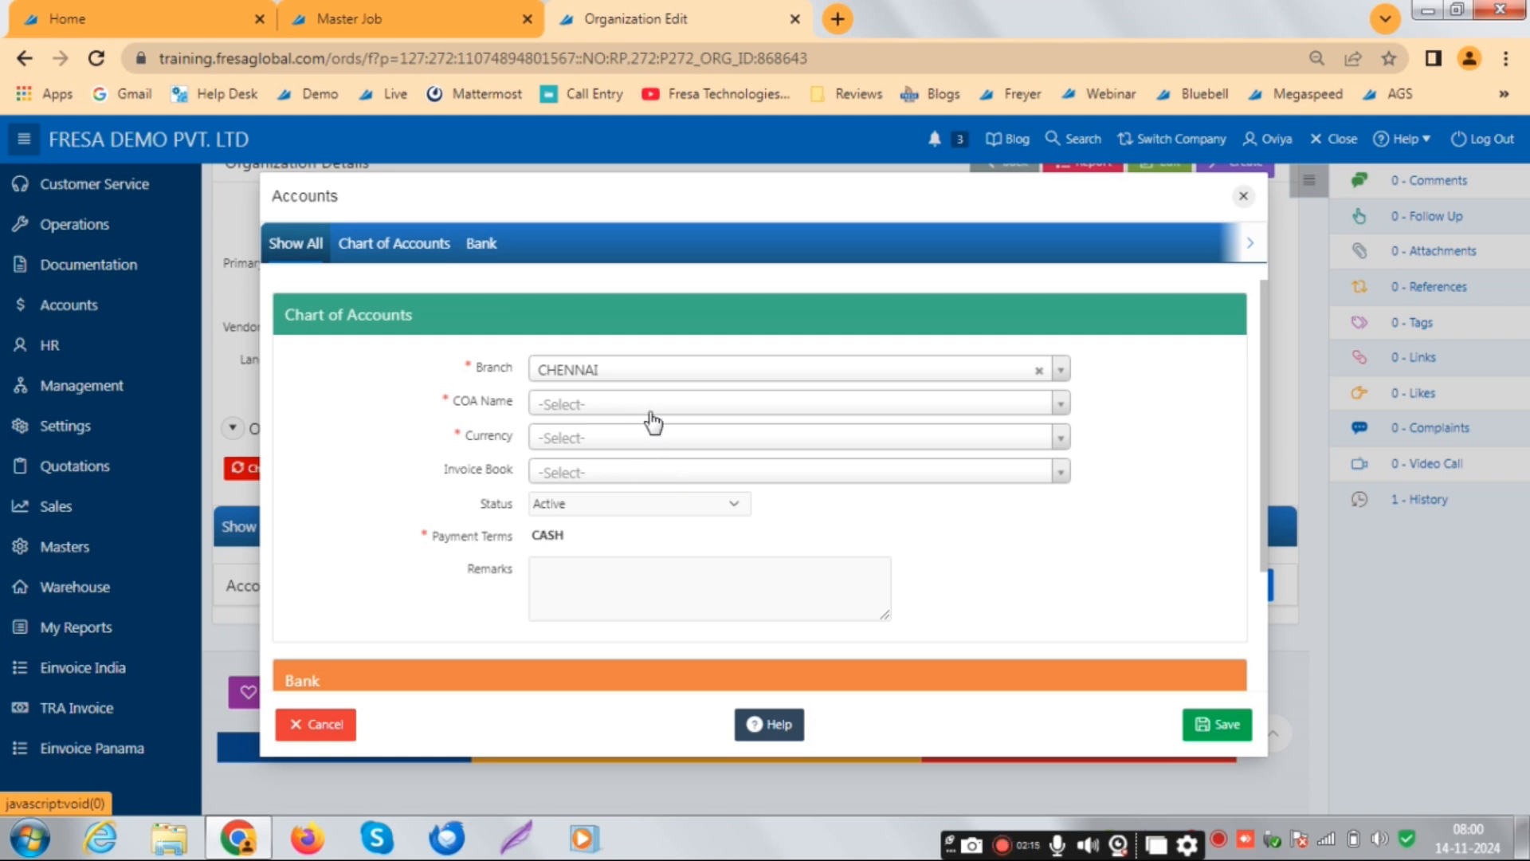
left_click(648, 409)
type("debtor")
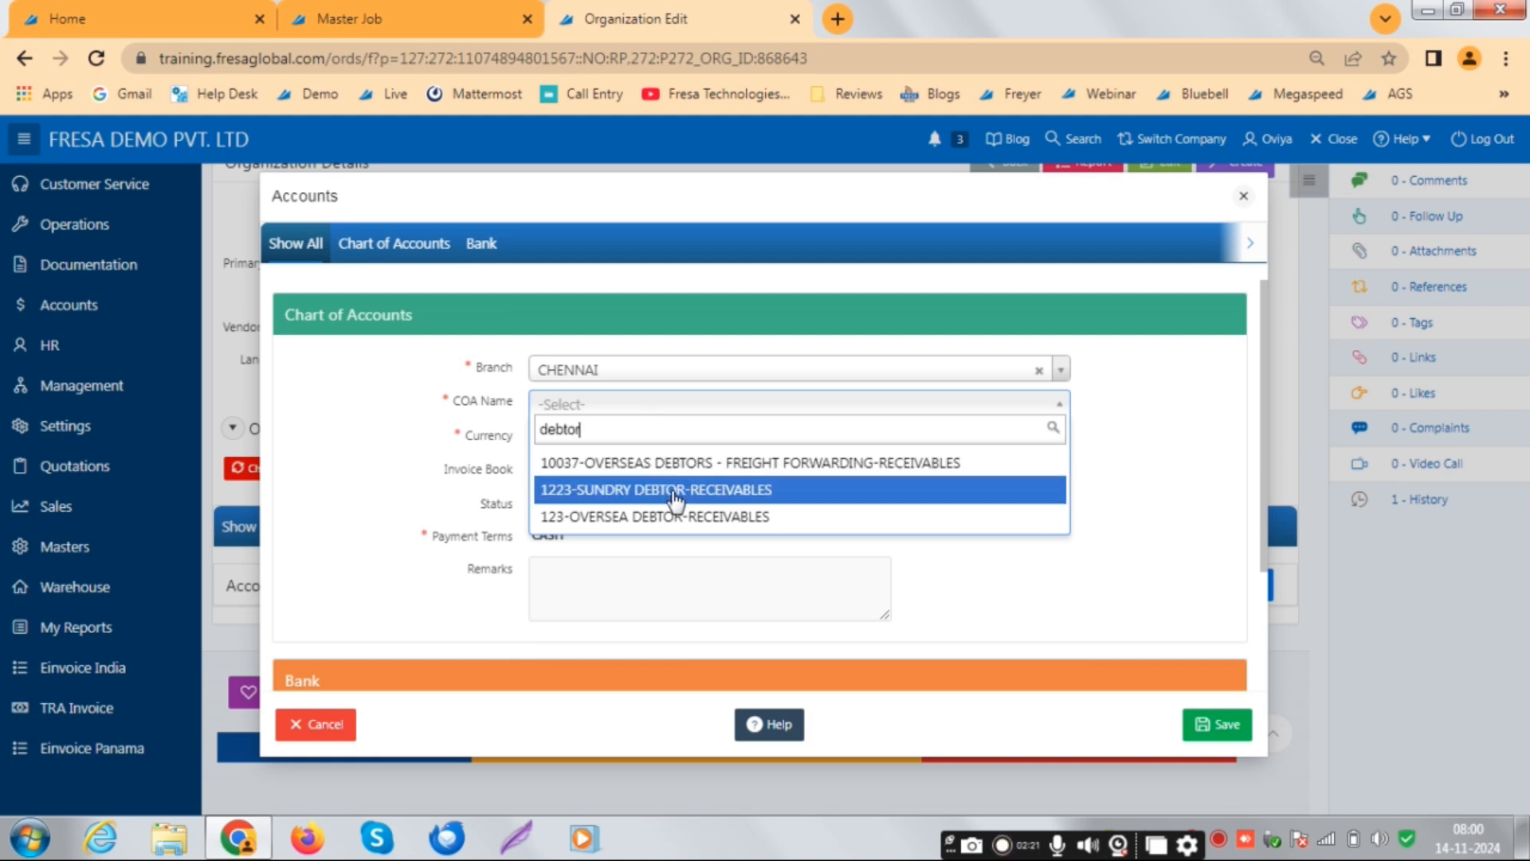
left_click(673, 491)
left_click(662, 440)
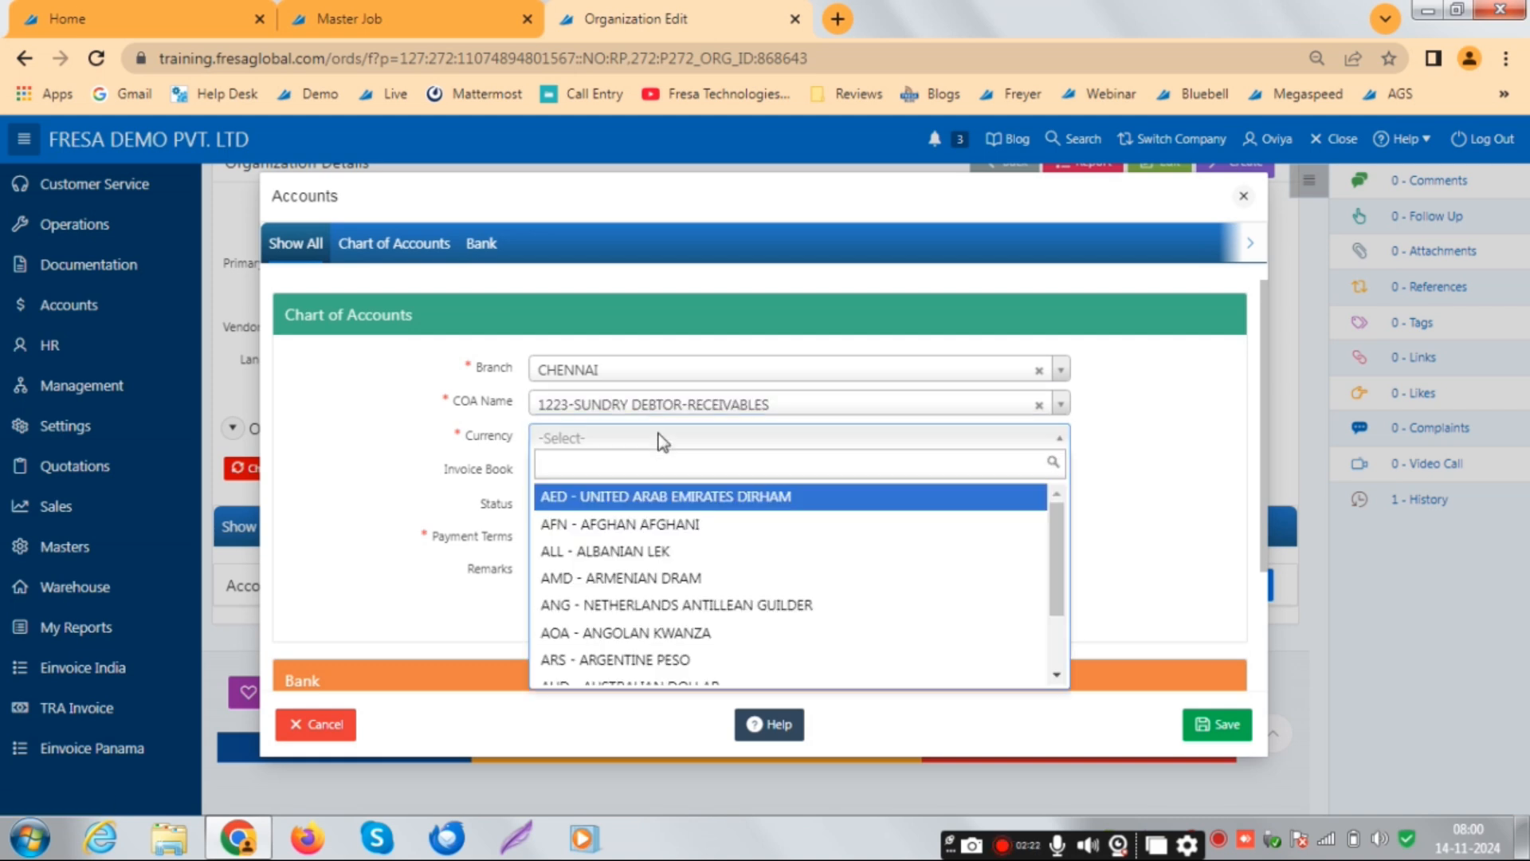
type("inr")
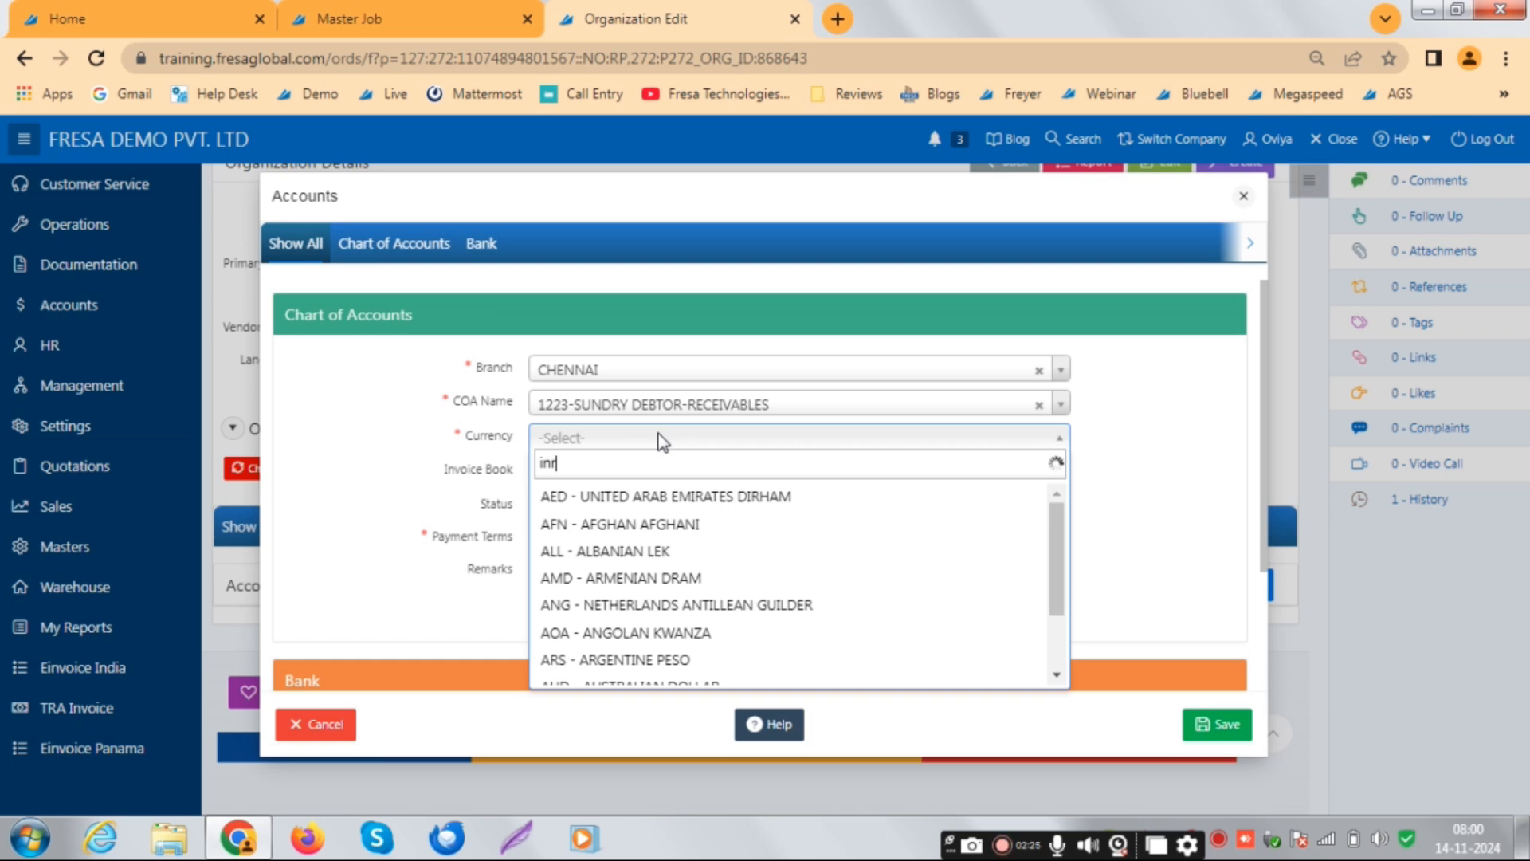
left_click(661, 498)
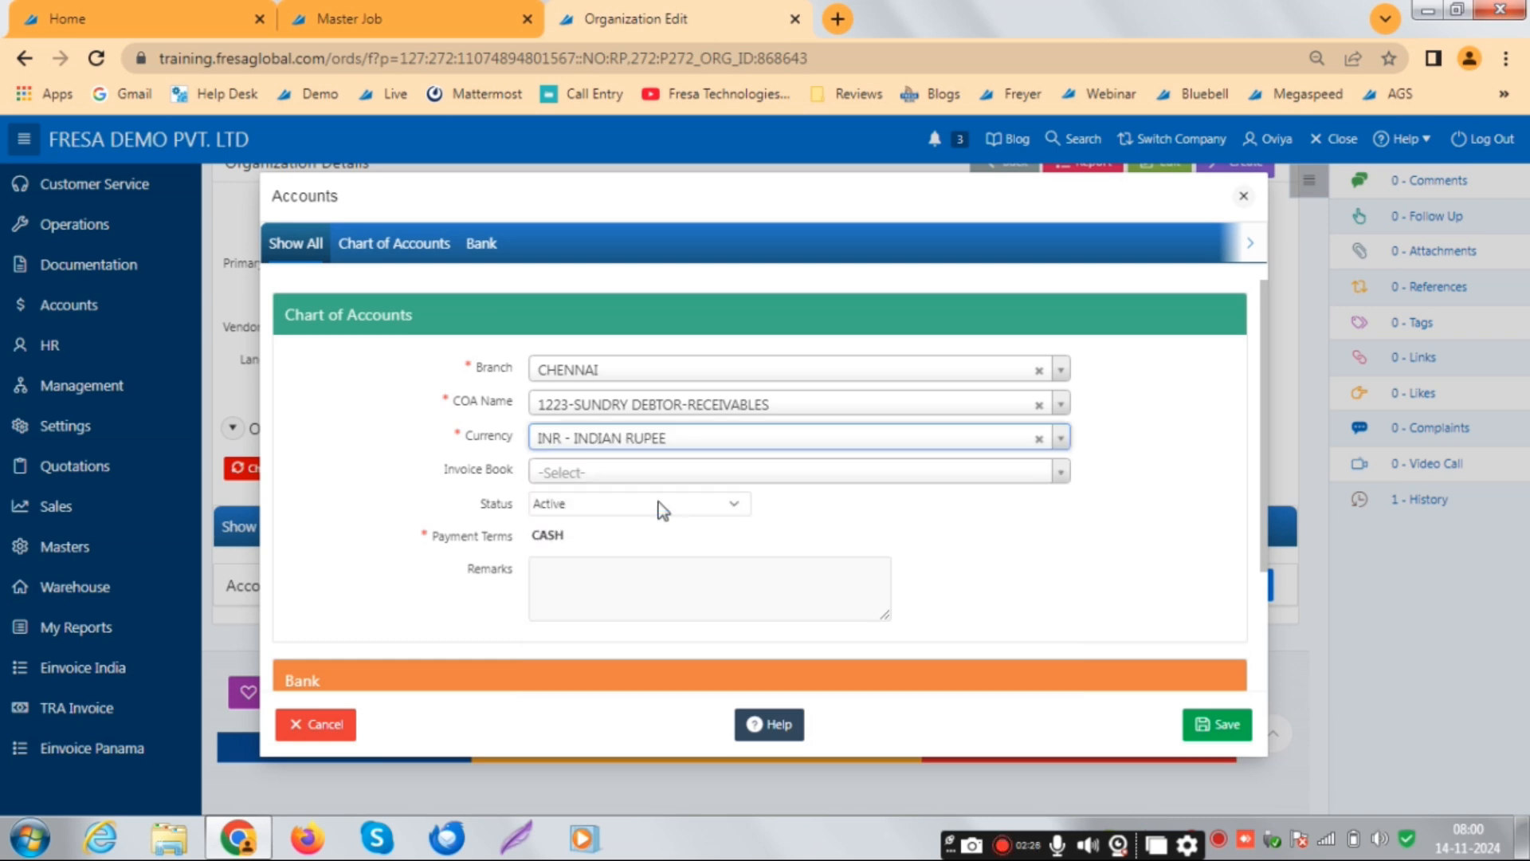
left_click(1227, 727)
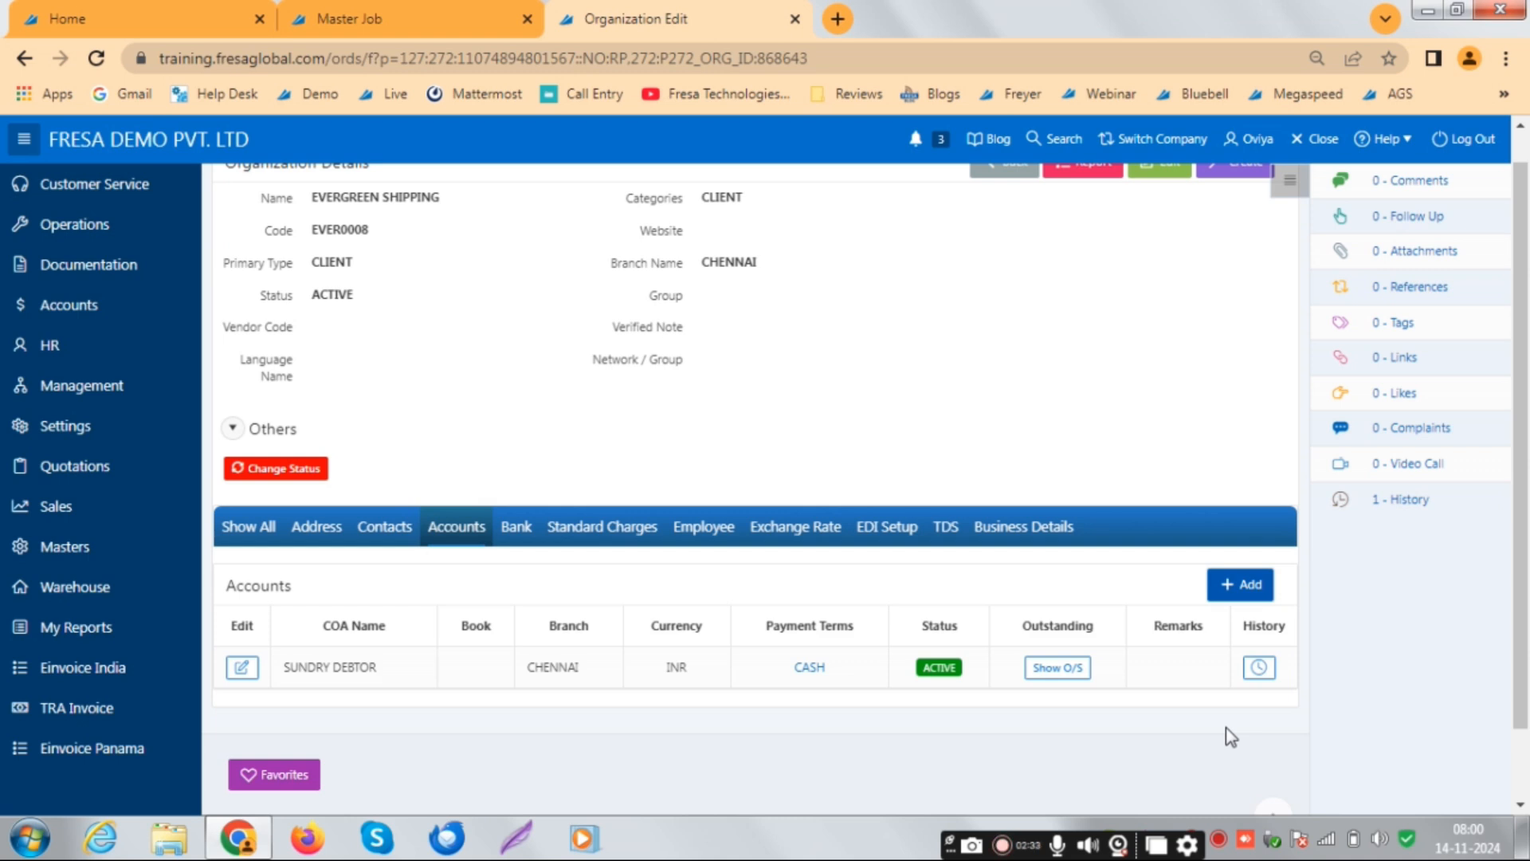
Return to the EVERGREEN SHIPPING master job, reload it and display its Costing section again
left_click(439, 24)
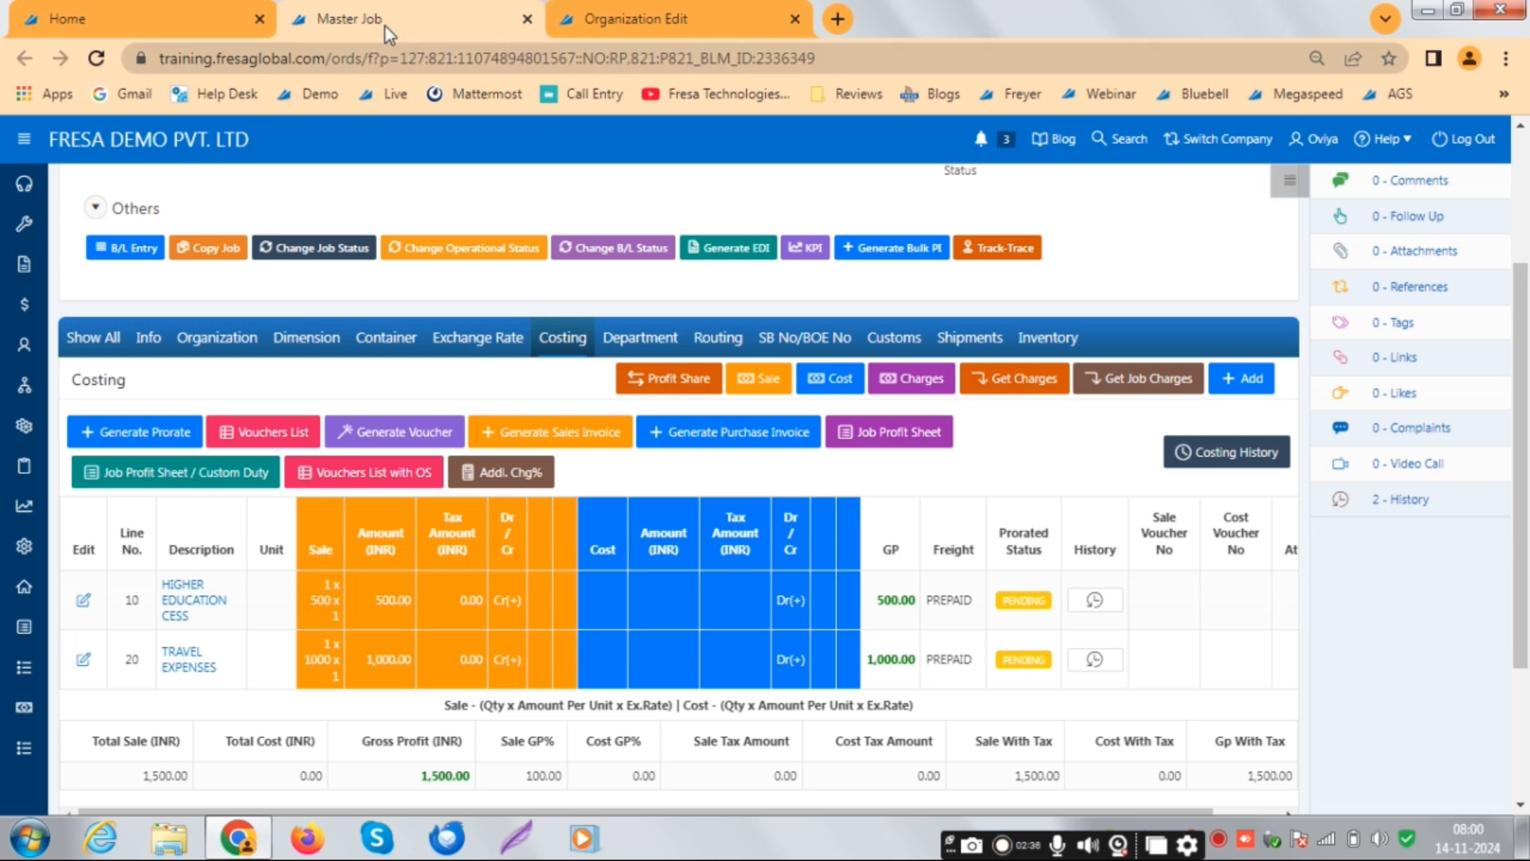
left_click(100, 61)
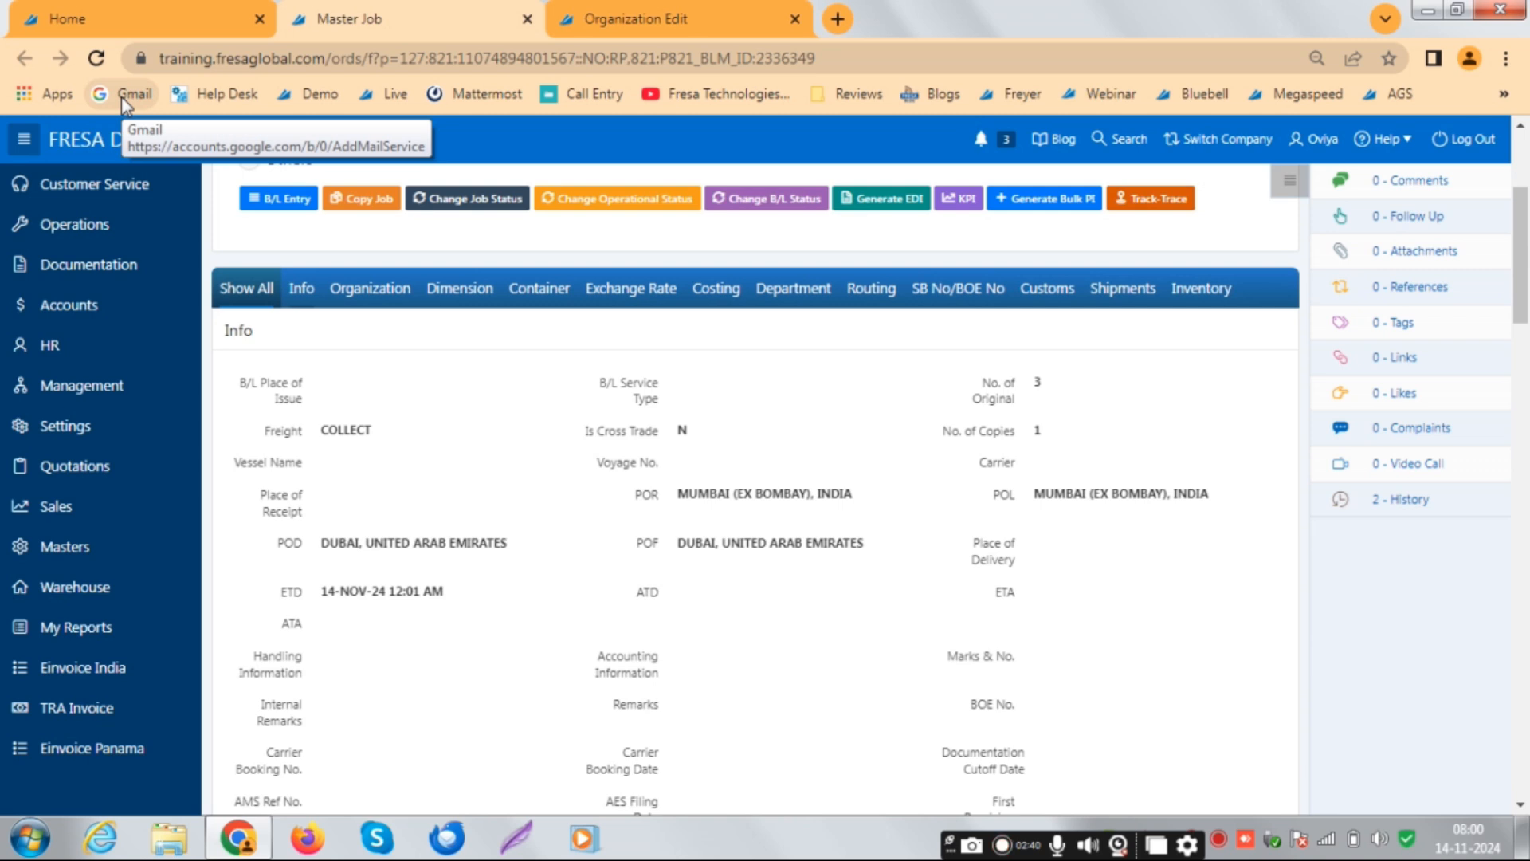
scroll(541, 411, "up", 3)
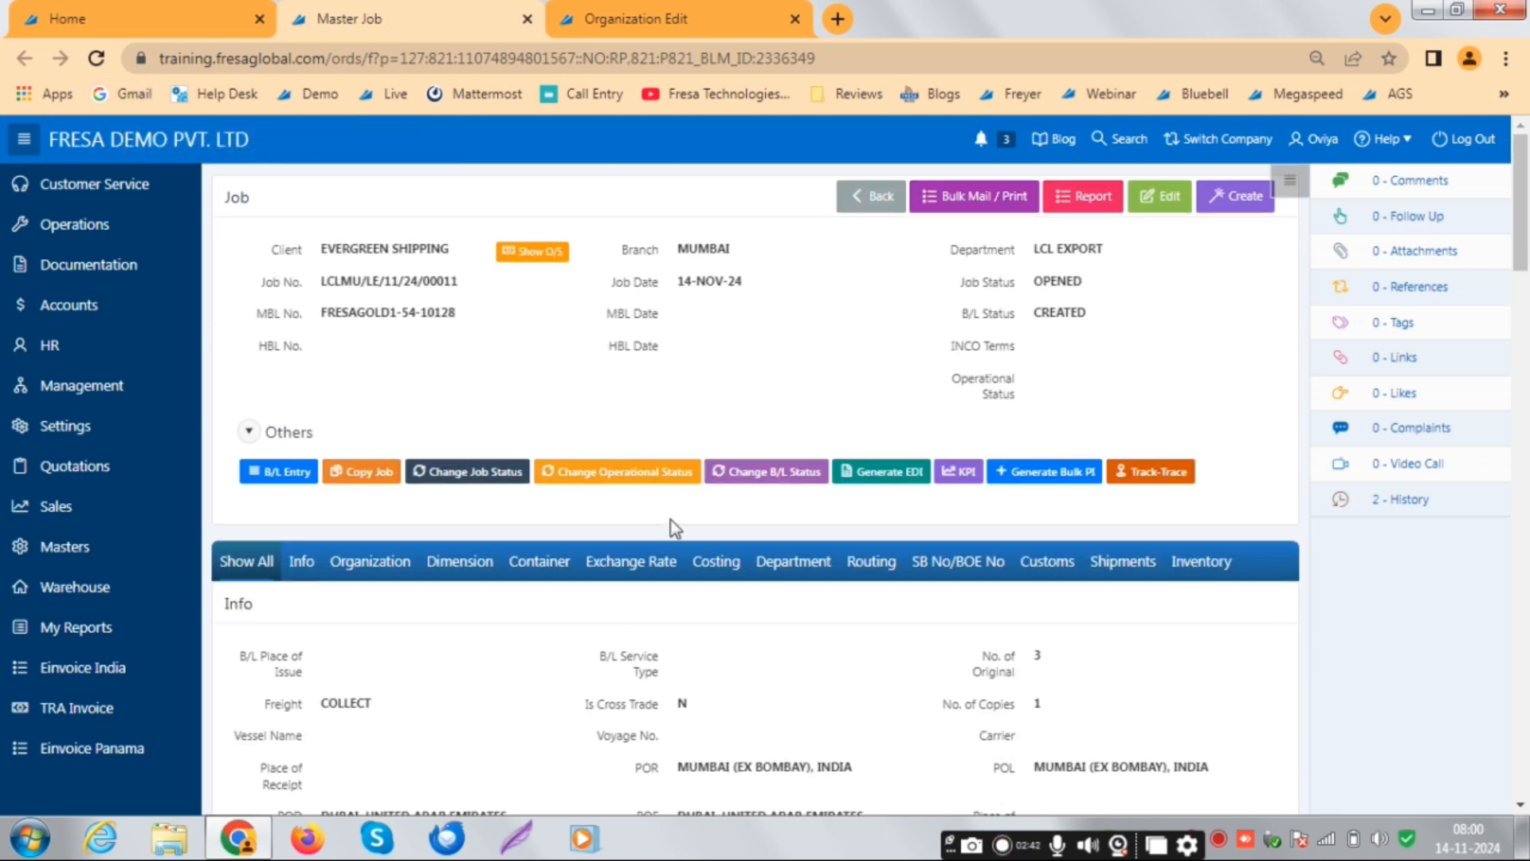
left_click(714, 561)
scroll(819, 485, "down", 1)
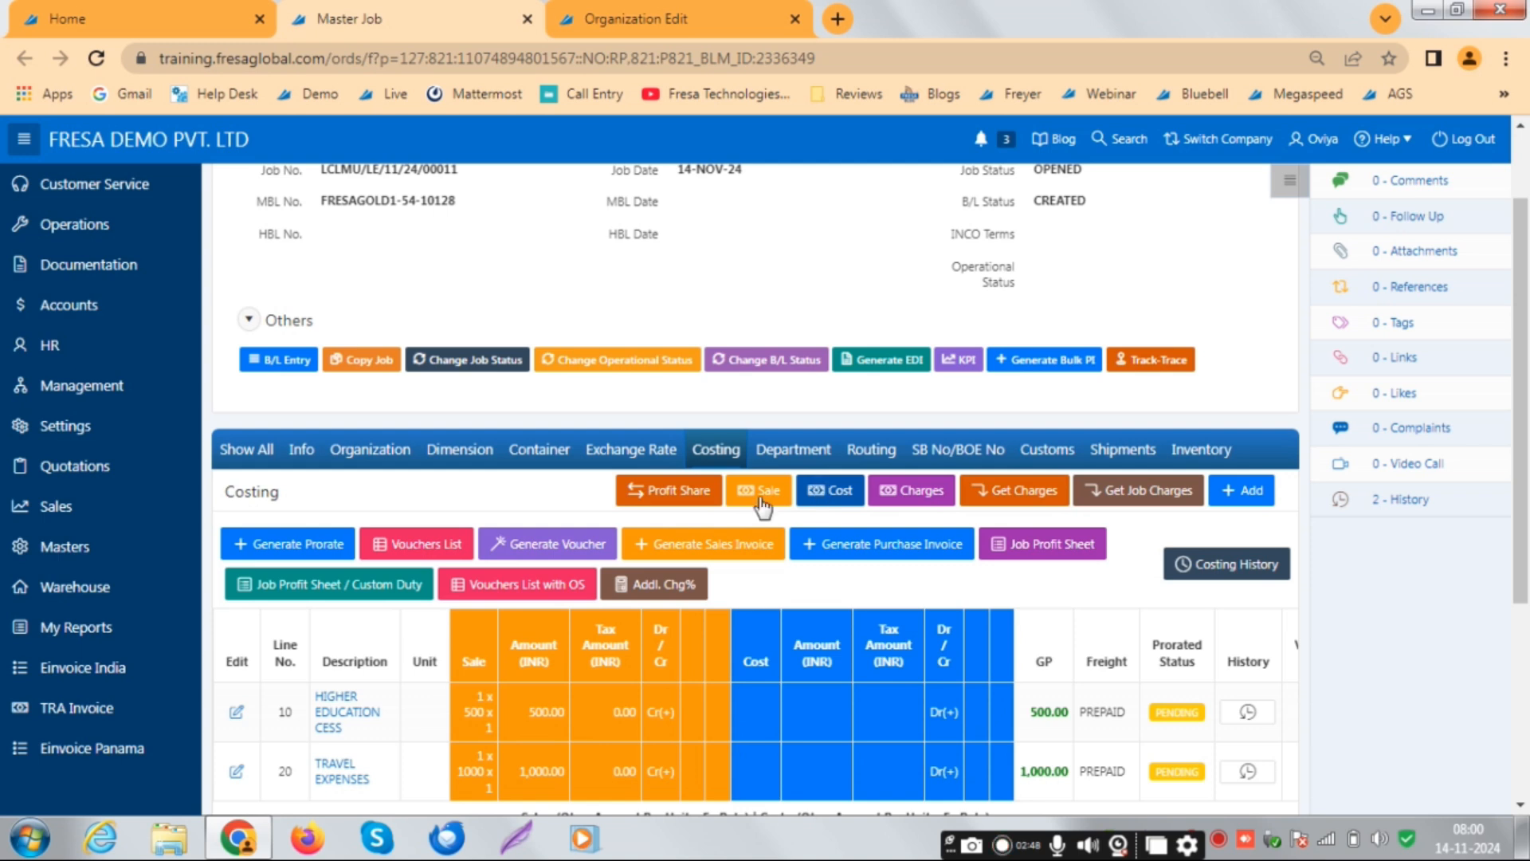
Generate and save the job's sales invoice for EVERGREEN SHIPPING-SUNDRY DEBTOR with the HIGHER EDUCATION CESS and TRAVEL EXPENSES charges
left_click(734, 536)
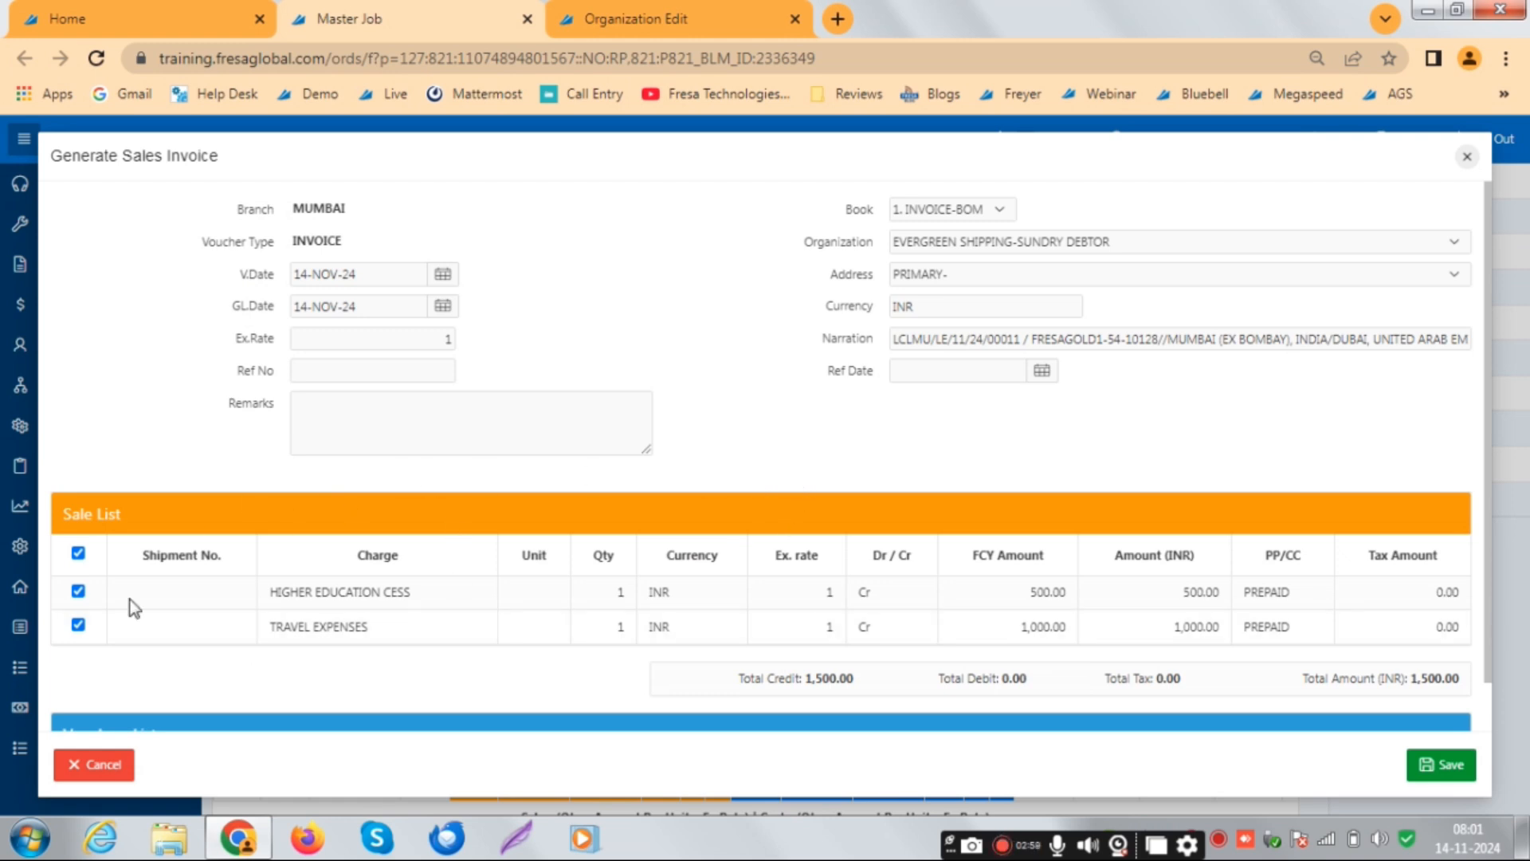
scroll(508, 604, "down", 1)
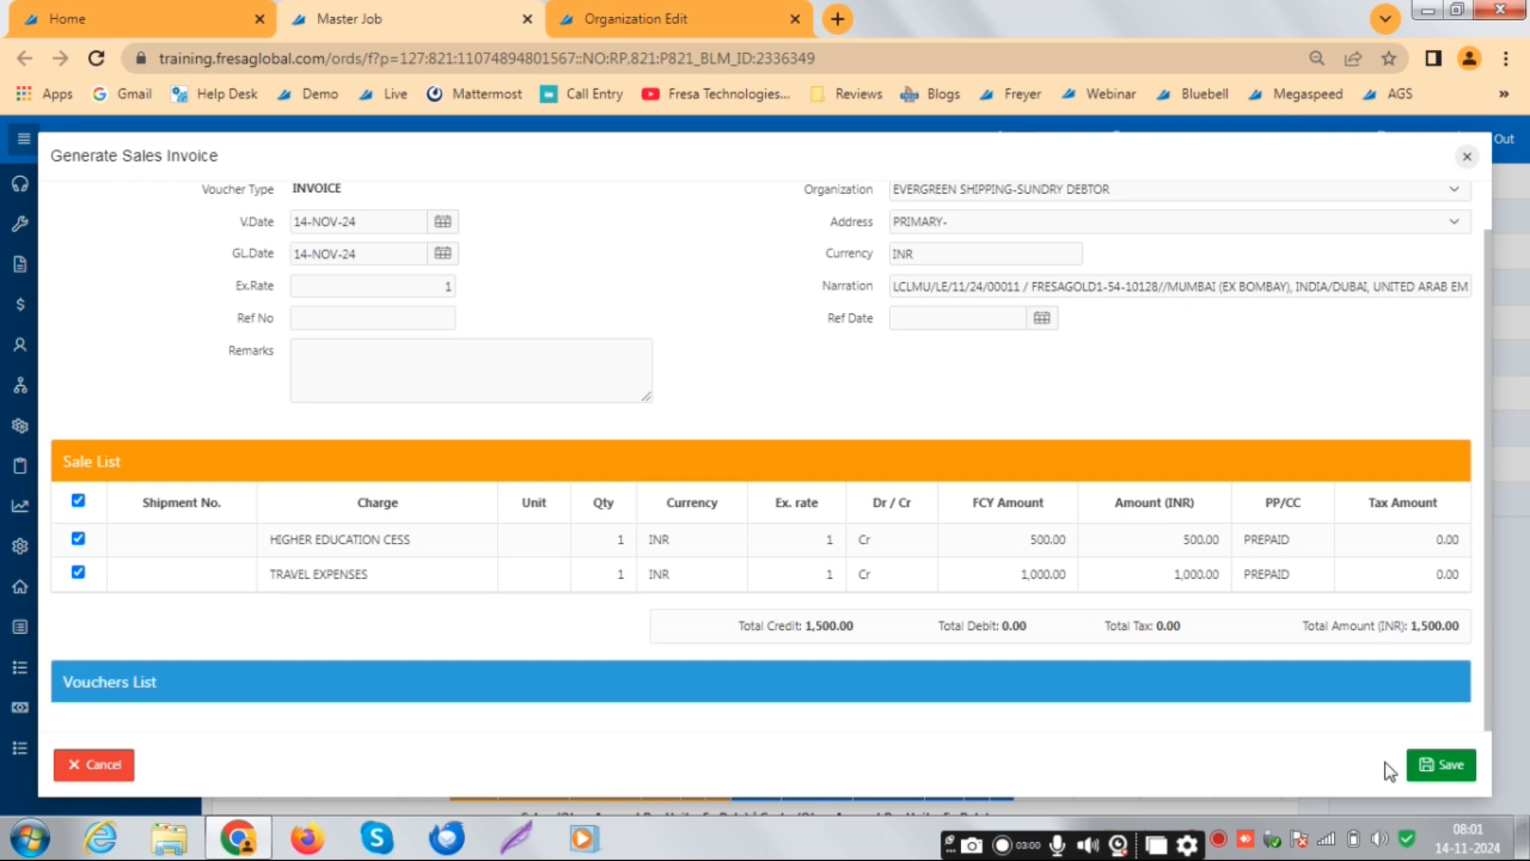
left_click(1420, 767)
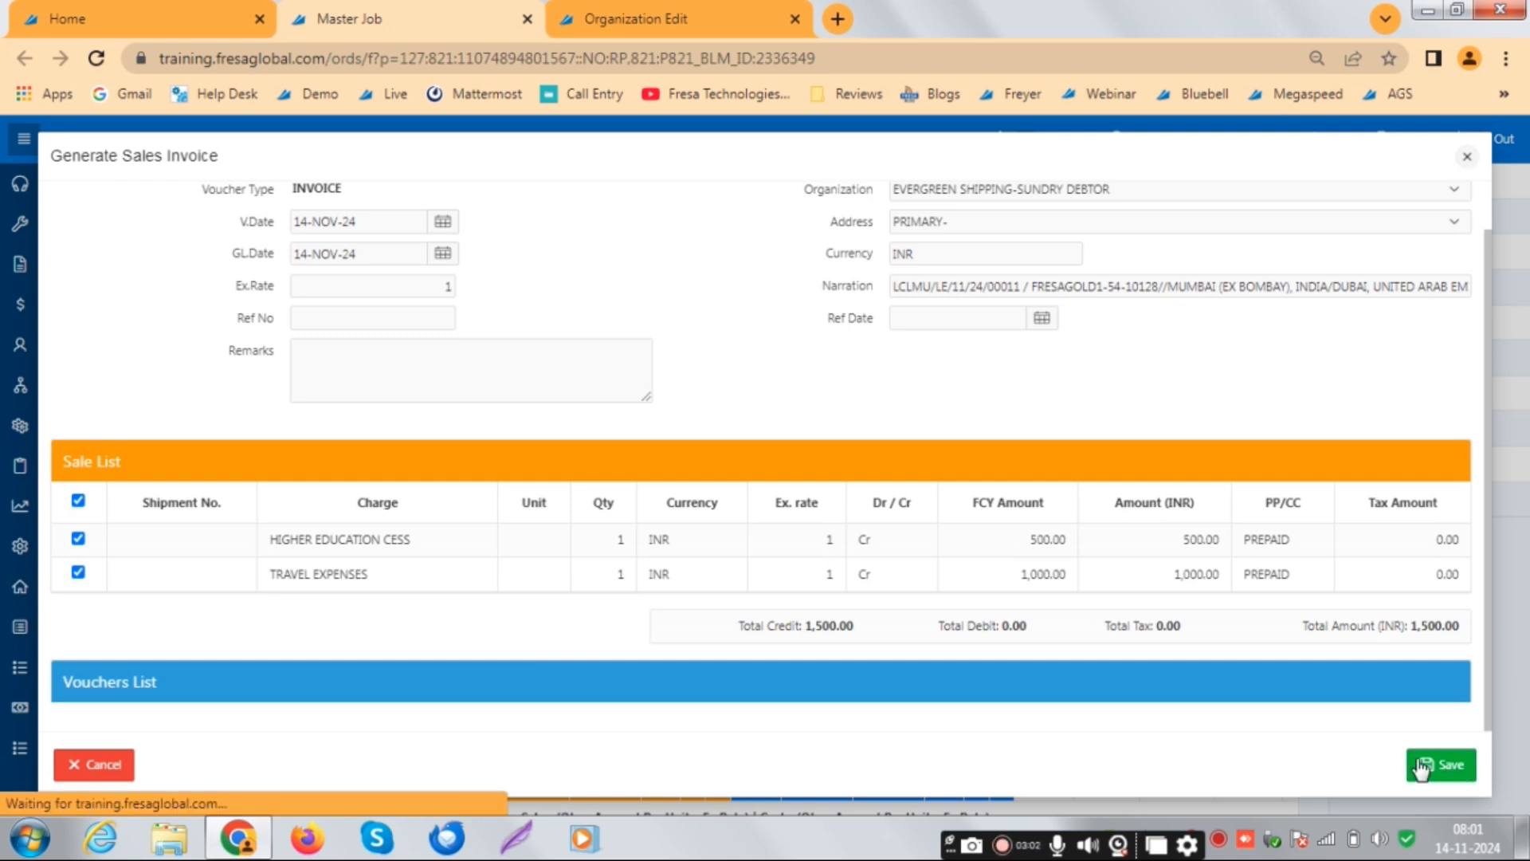